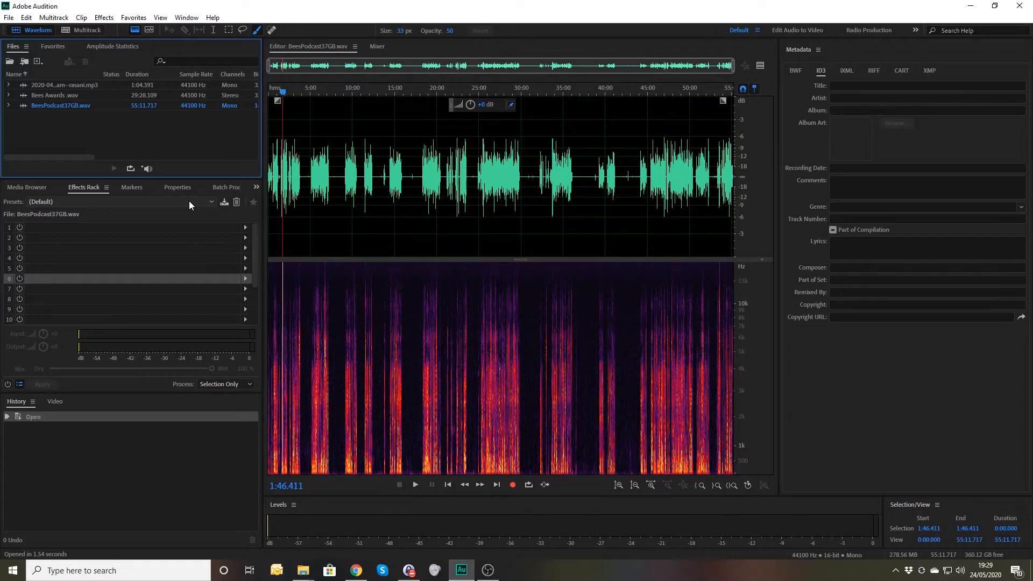
# Open Bees Awards.wav in the editor and play it from about 2:10
pyautogui.click(61, 95)
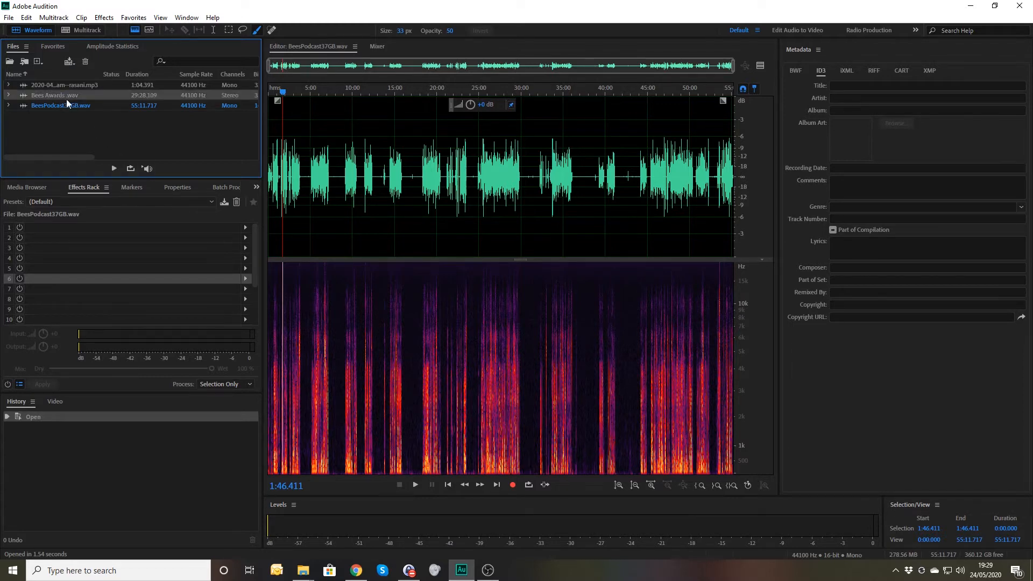
pyautogui.doubleClick(67, 99)
pyautogui.click(303, 93)
pyautogui.press('space')
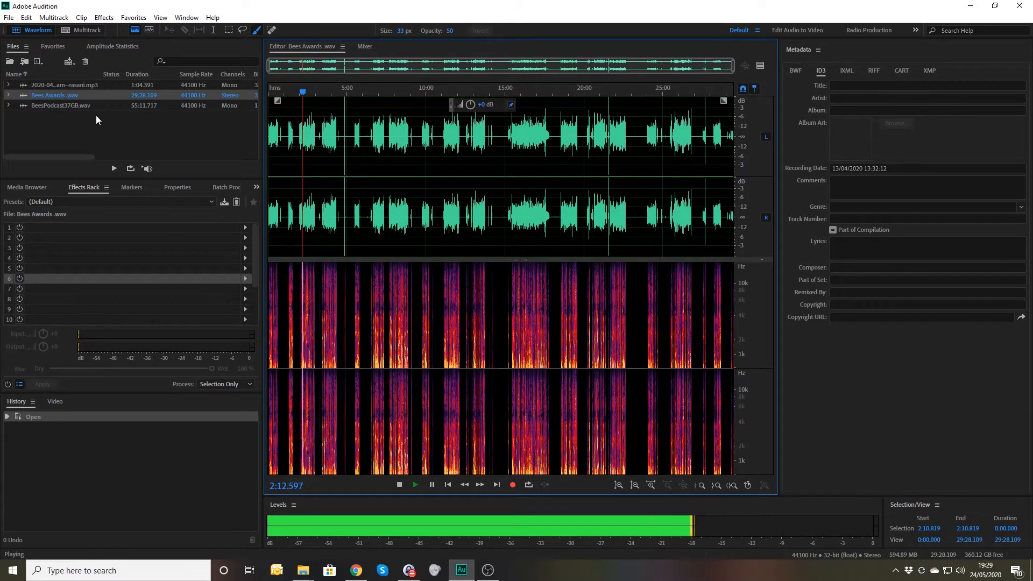
# Open BeesPodcast37GB.wav in the editor and play it from about 5:37
pyautogui.doubleClick(67, 103)
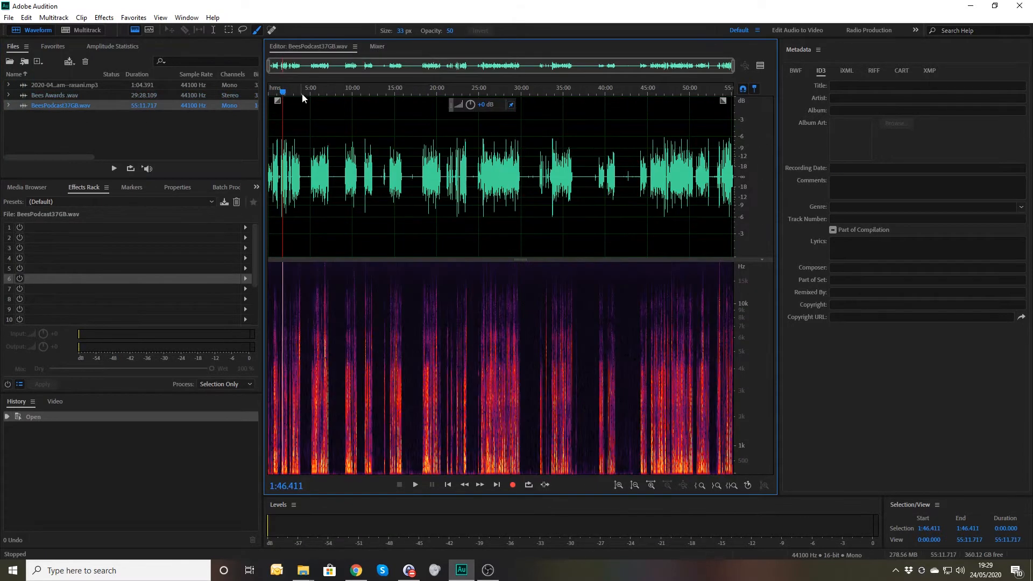
pyautogui.click(316, 92)
pyautogui.press('space')
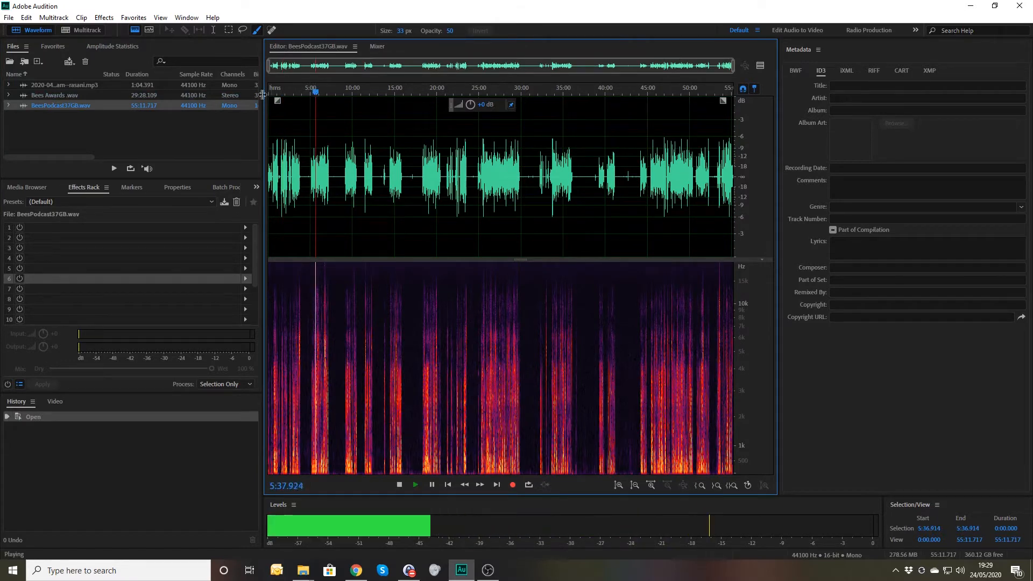
# Open the 2020-04-25 MP3 recording, play it from about 0:10 and stop playback
pyautogui.doubleClick(73, 86)
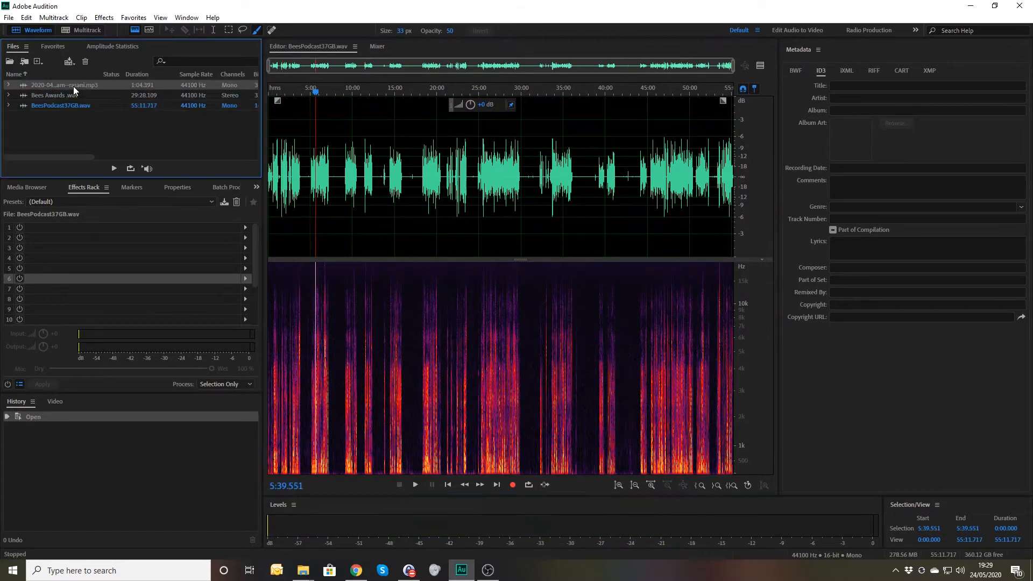
pyautogui.click(347, 92)
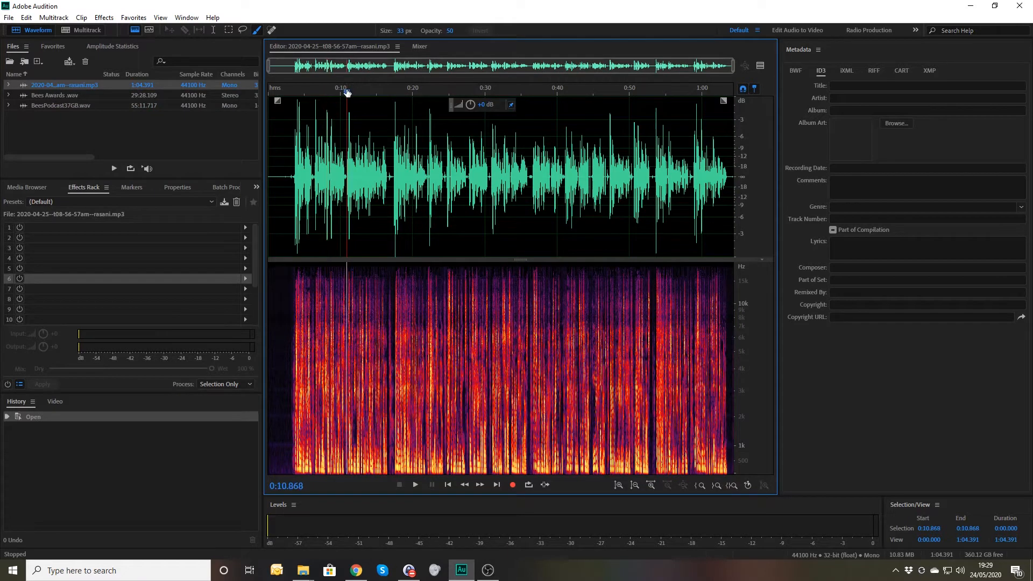
pyautogui.press('space')
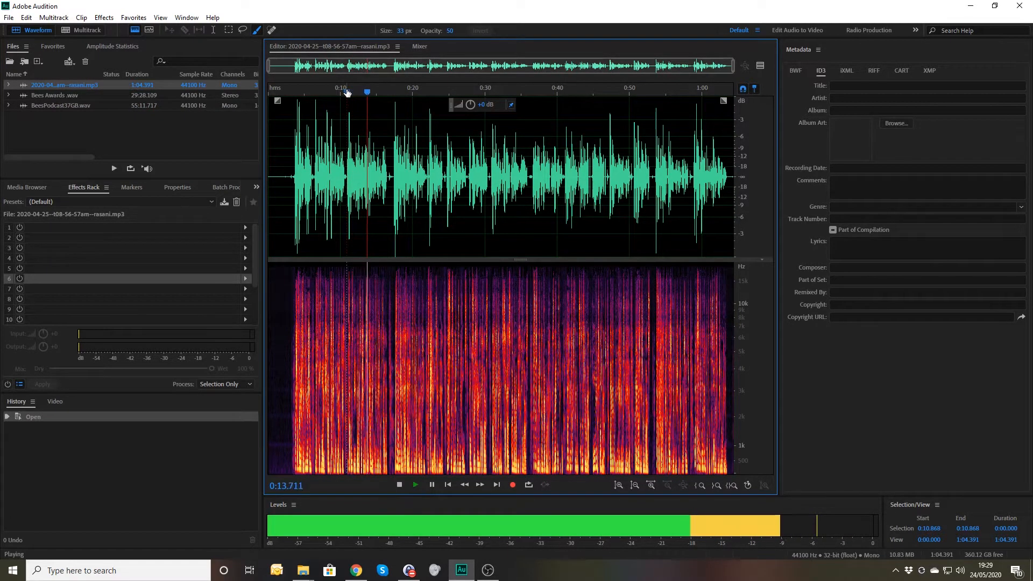
pyautogui.press('space')
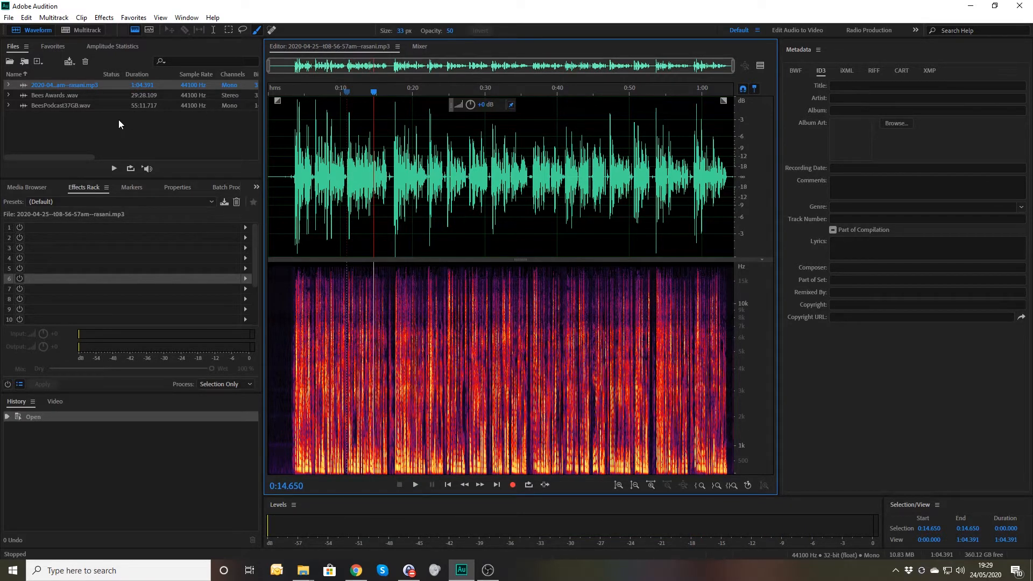
# Open Bees Awards.wav and load the Mark preset into its effects rack
pyautogui.doubleClick(68, 95)
pyautogui.click(212, 202)
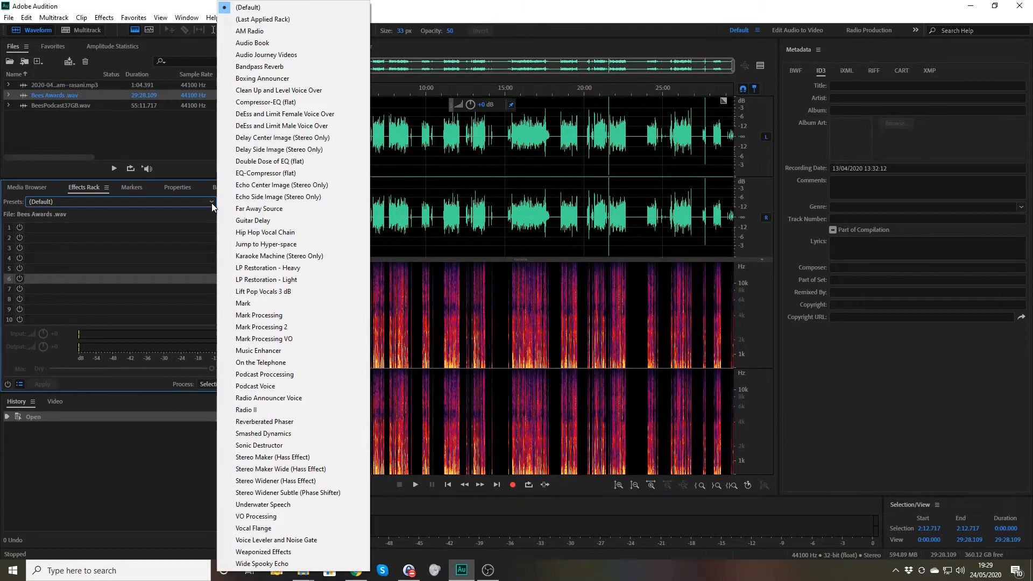
pyautogui.click(252, 304)
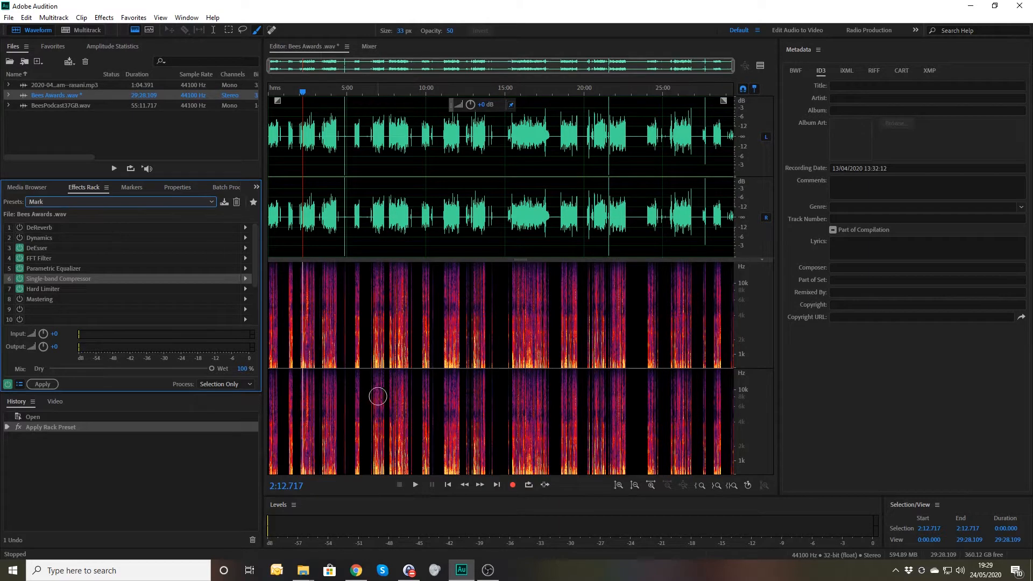
pyautogui.scroll(3, 380, 385)
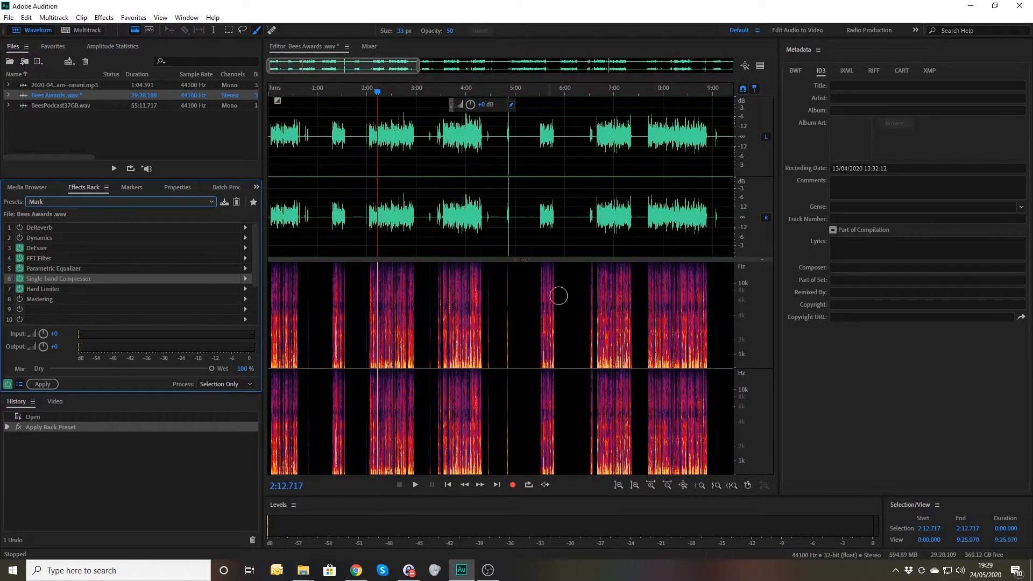
pyautogui.scroll(-2, 508, 324)
pyautogui.scroll(-2, 508, 324)
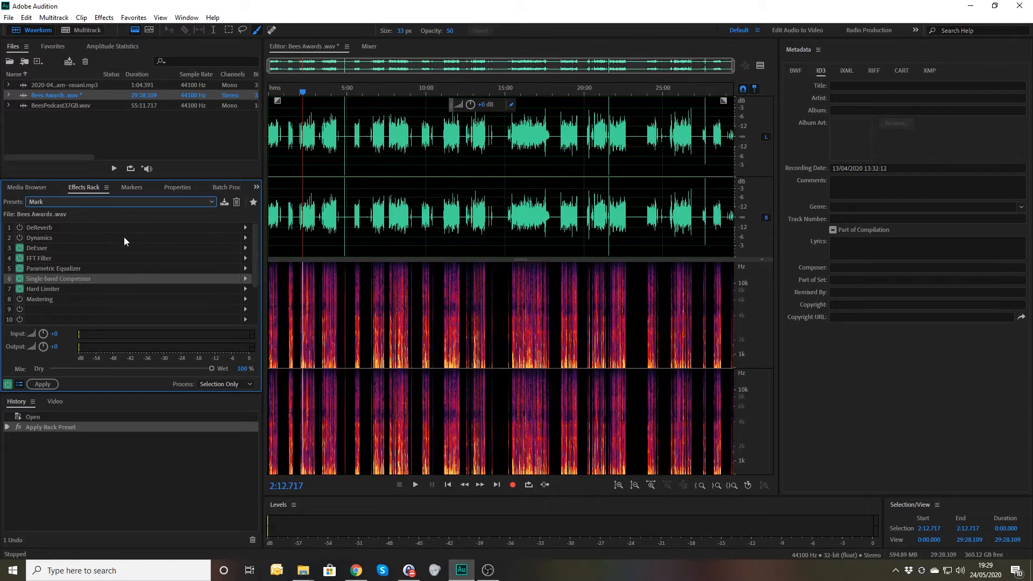
# Examine the settings of the DeEsser in the effects rack and close its window
pyautogui.click(41, 248)
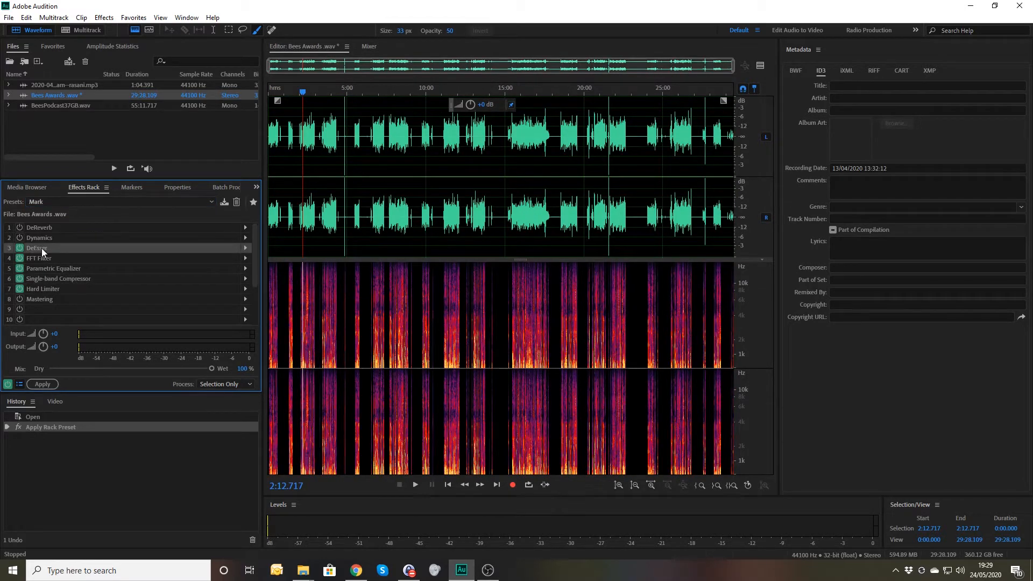
pyautogui.doubleClick(41, 248)
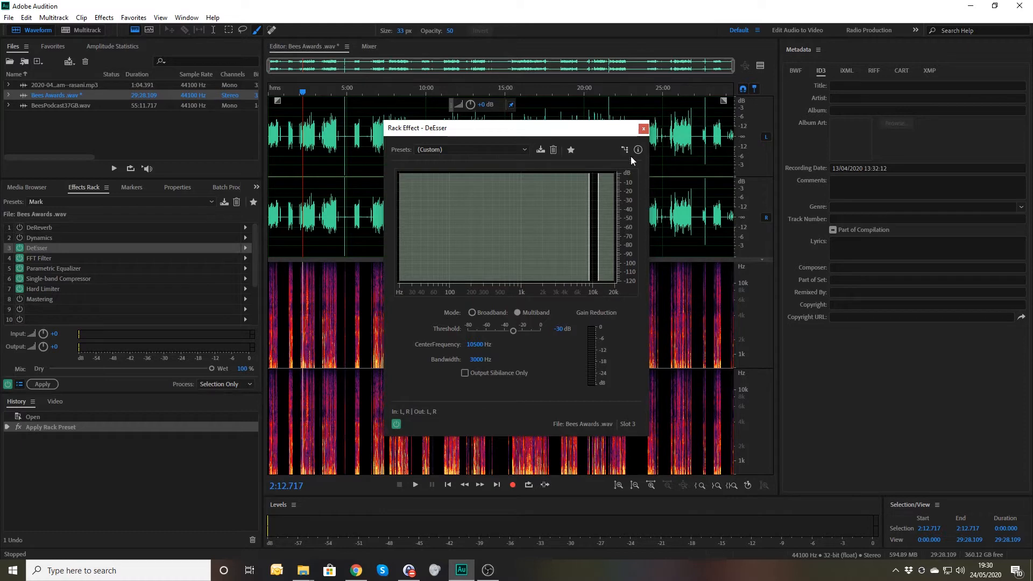
pyautogui.click(643, 129)
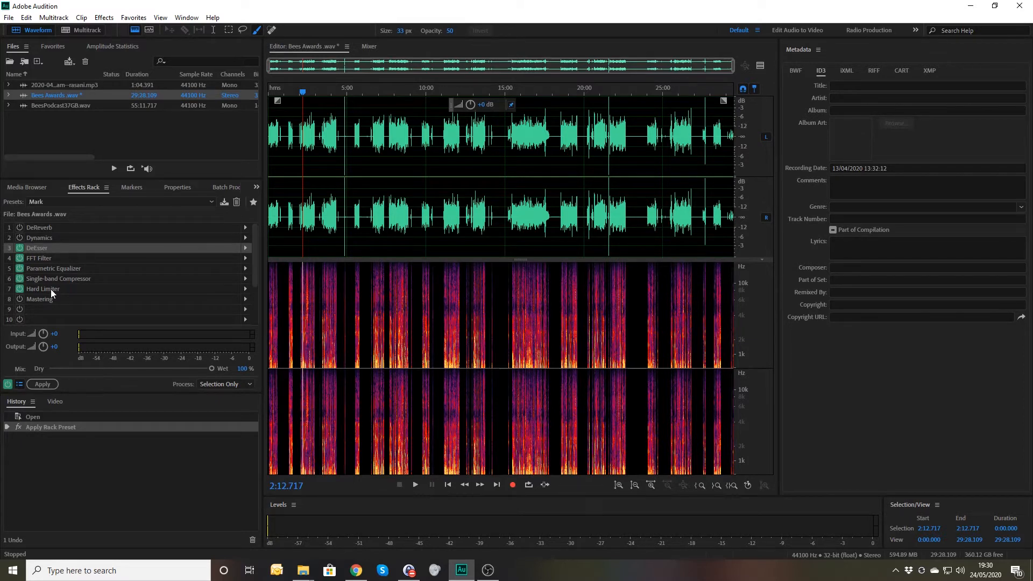
# Delete all audio before the speech passage that starts at about 2:02 in Bees Awards.wav
pyautogui.press('=')
pyautogui.press('=')
pyautogui.press('=')
pyautogui.press('=')
pyautogui.press('=')
pyautogui.press('=')
pyautogui.press('=')
pyautogui.press('=')
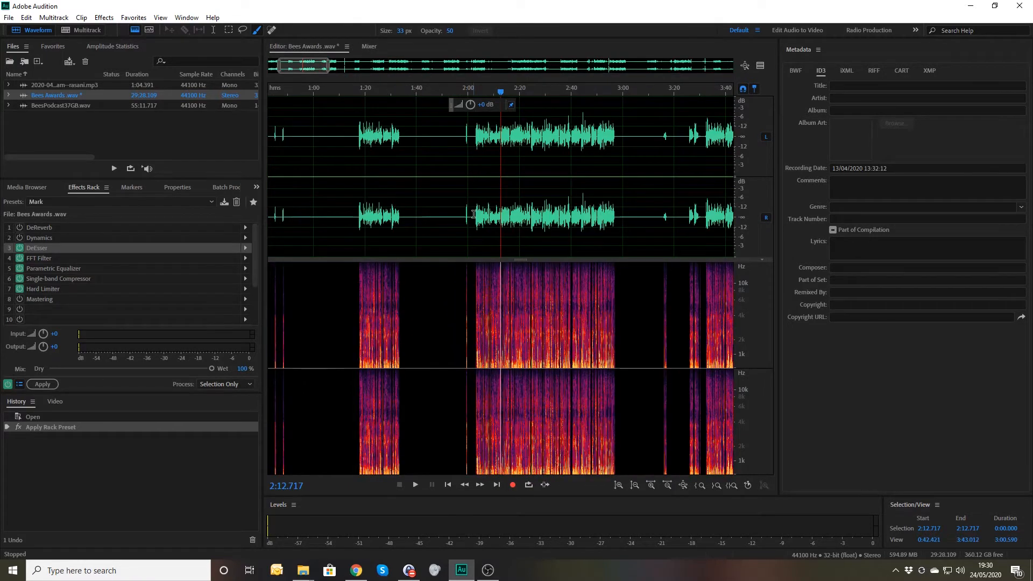
pyautogui.moveTo(474, 218); pyautogui.dragTo(619, 221)
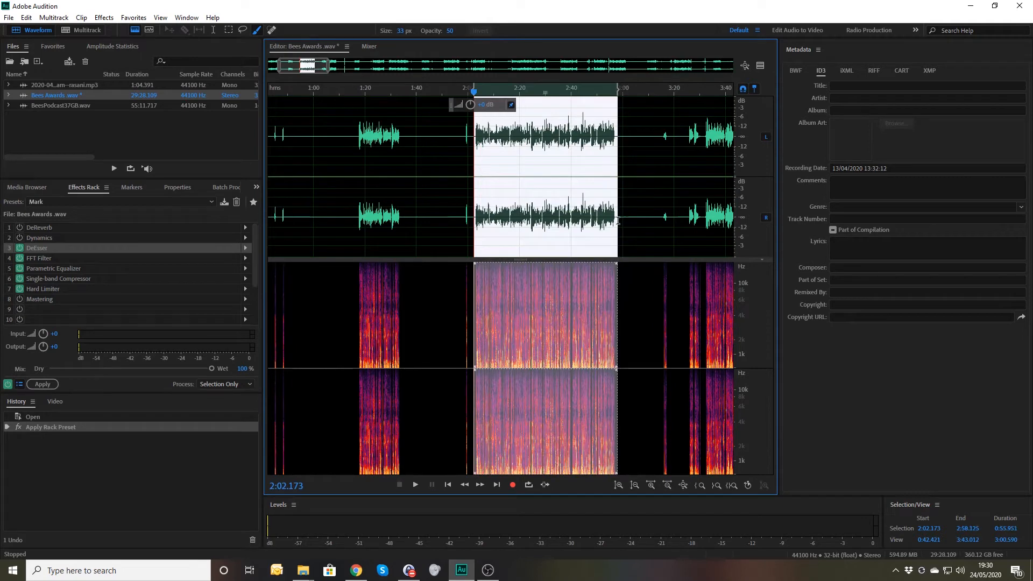
pyautogui.click(467, 223)
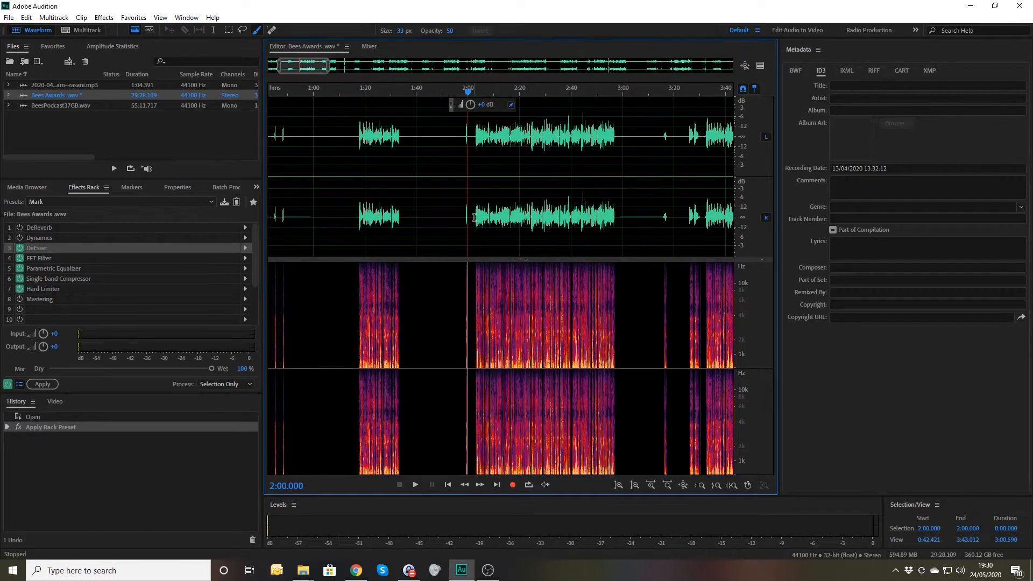
pyautogui.click(474, 219)
pyautogui.hotkey('shift', 'Home')
pyautogui.press('Delete')
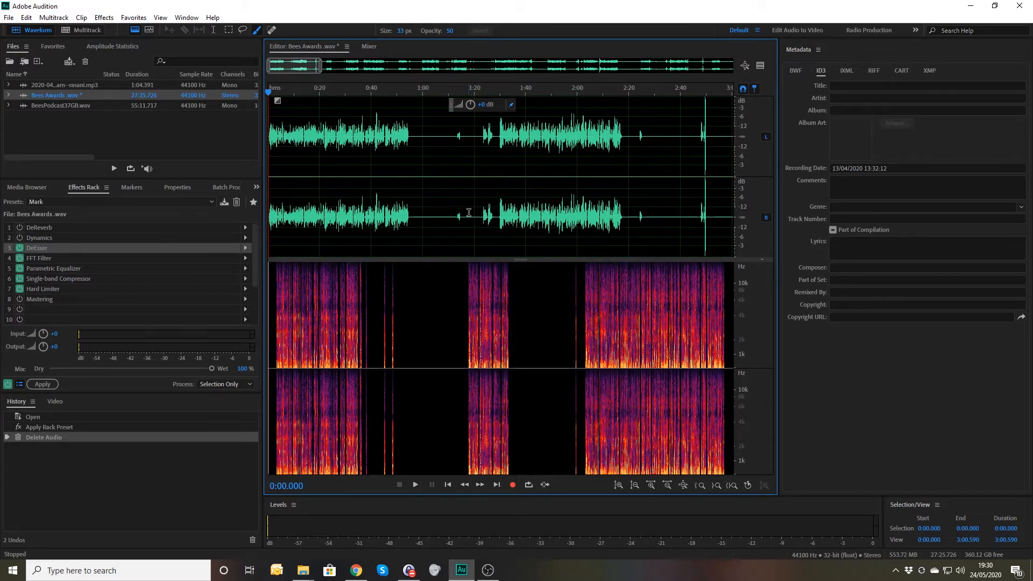
# Delete all audio after the end of the first speech passage, from about 0:55 to the end of Bees Awards.wav
pyautogui.click(410, 217)
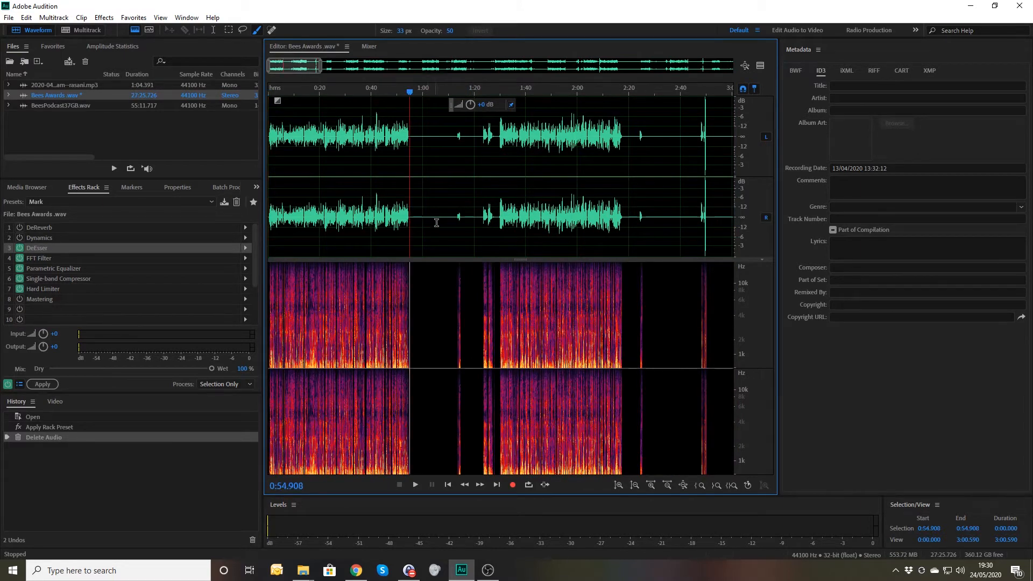
pyautogui.hotkey('shift', 'End')
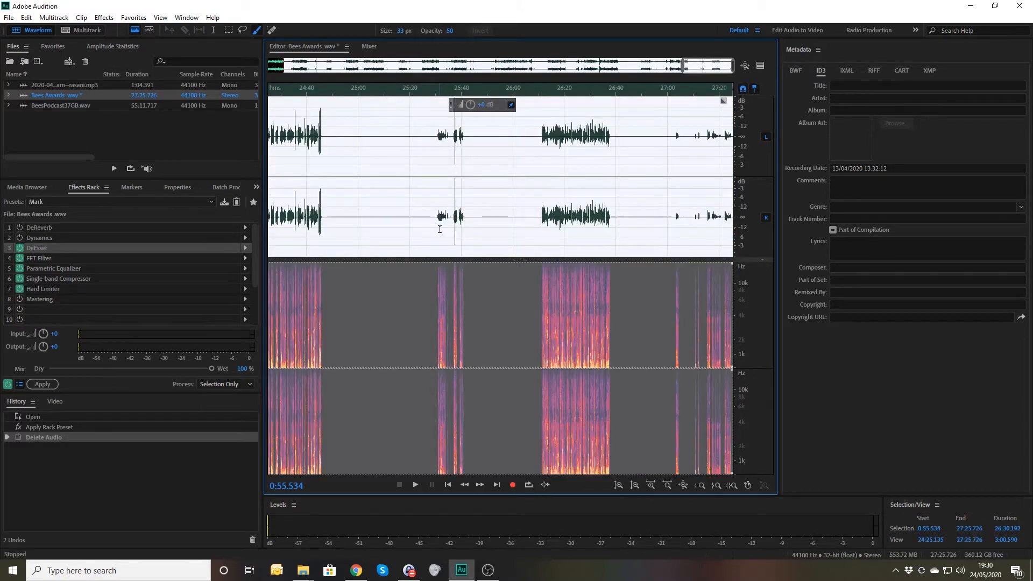
pyautogui.press('Delete')
# Play the trimmed Bees Awards.wav through the effects rack from about 0:16 and stop playback
pyautogui.click(401, 221)
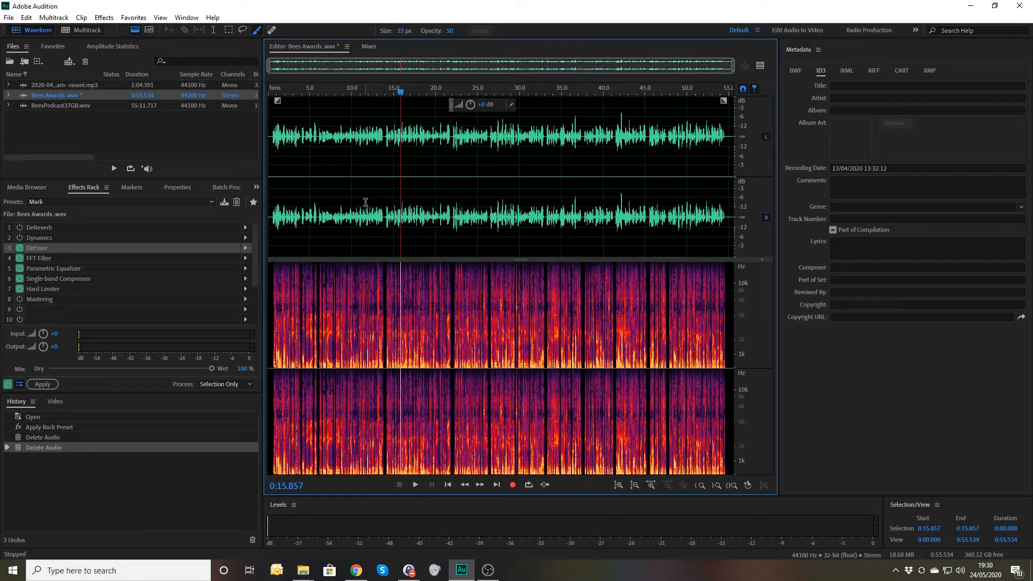
pyautogui.press('space')
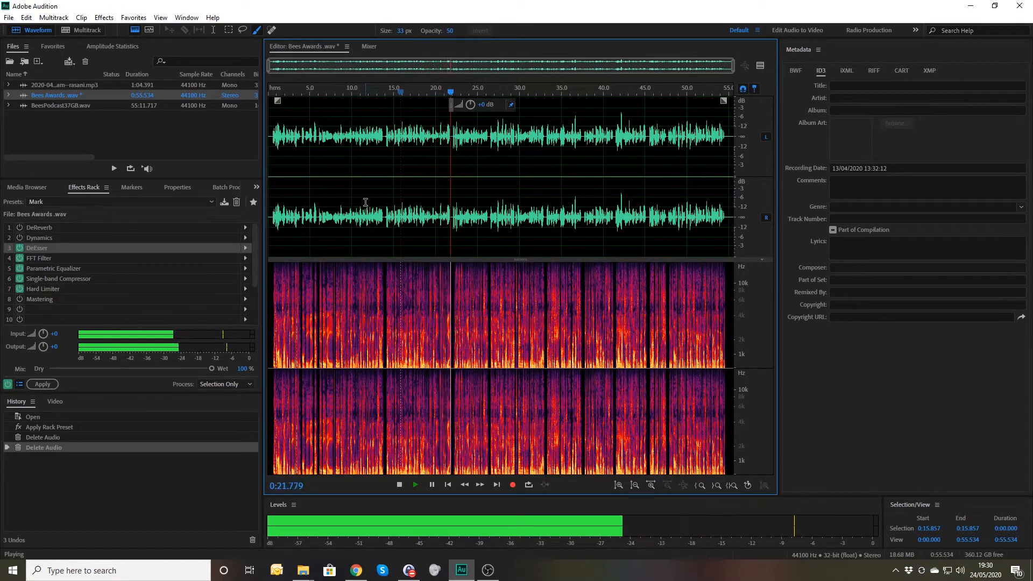
pyautogui.press('space')
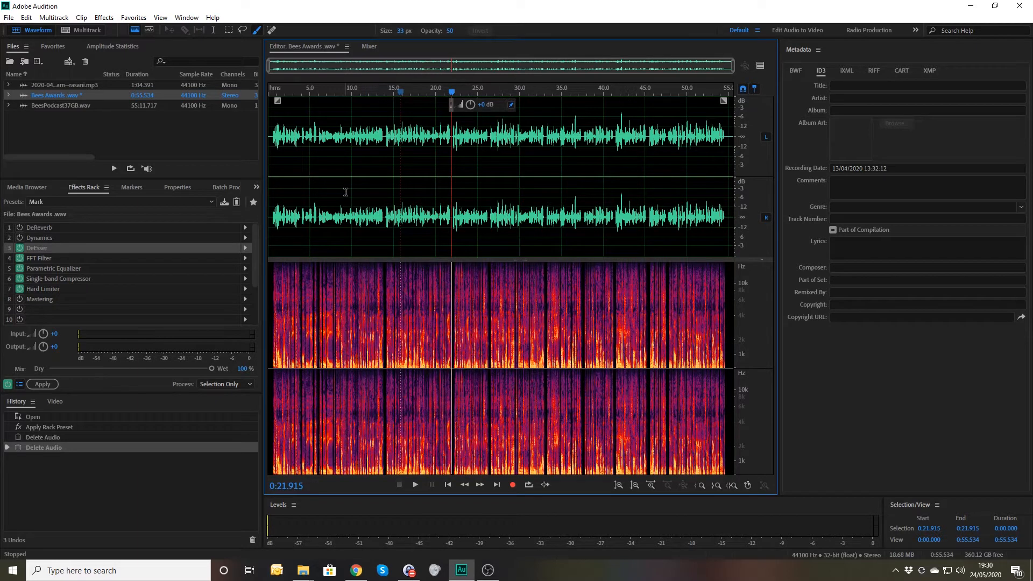
# Open the FFT Filter settings from the effects rack and watch its curve while playing from 0:05
pyautogui.doubleClick(63, 259)
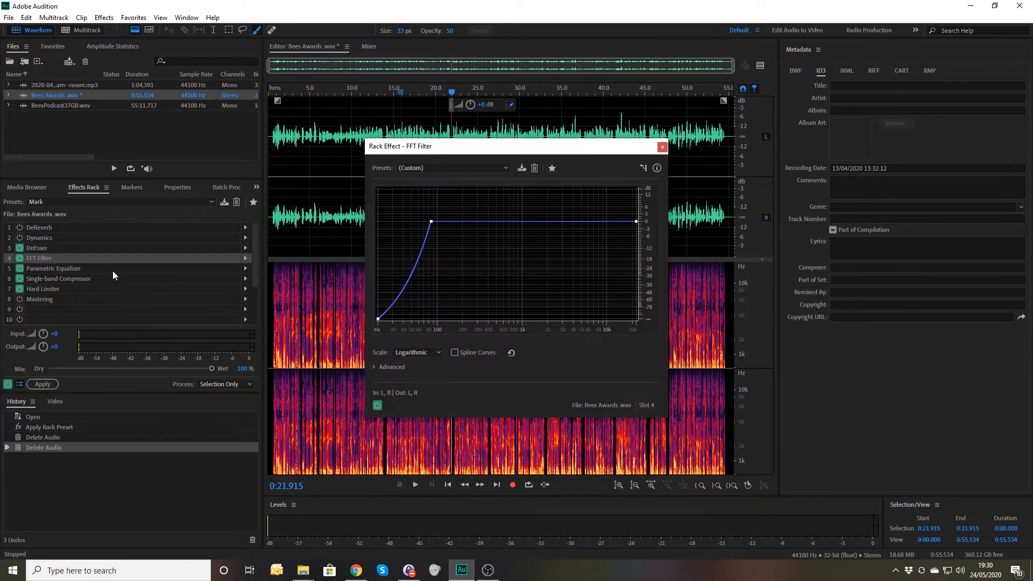
pyautogui.click(310, 204)
pyautogui.press('space')
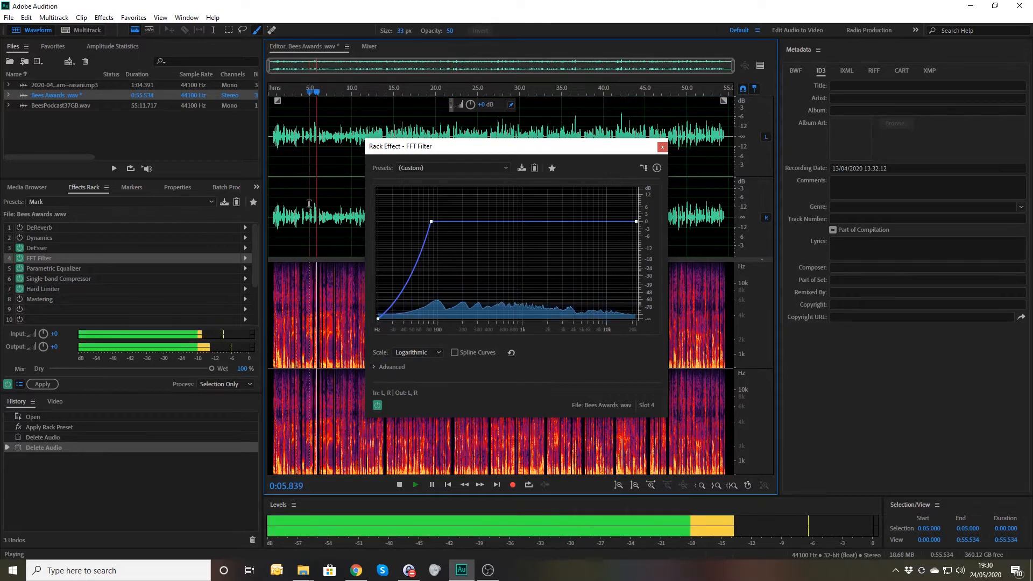
pyautogui.press('space')
# Examine the Parametric Equalizer's bands and close both open effect windows
pyautogui.doubleClick(70, 269)
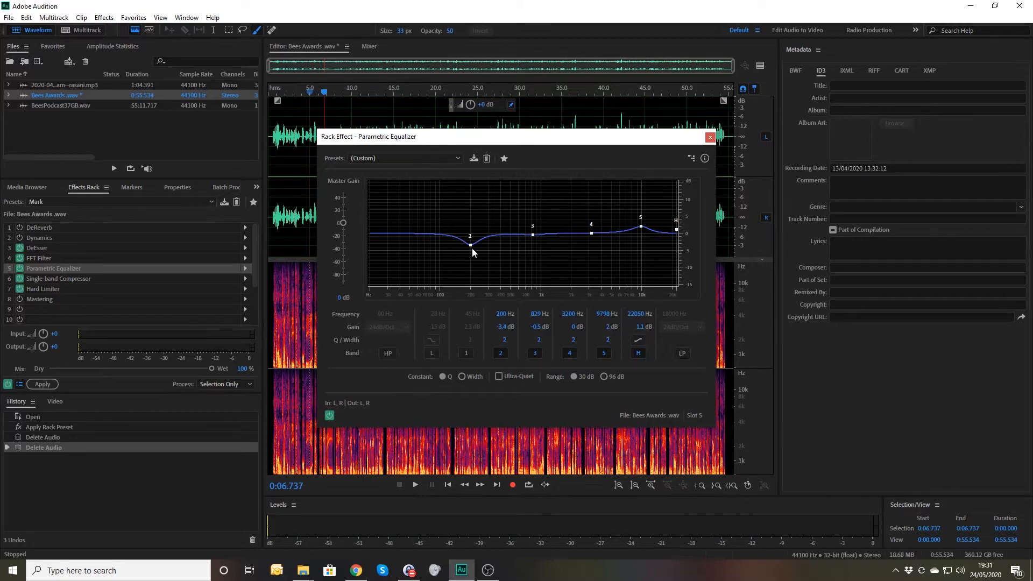
pyautogui.moveTo(471, 246)
pyautogui.click(710, 137)
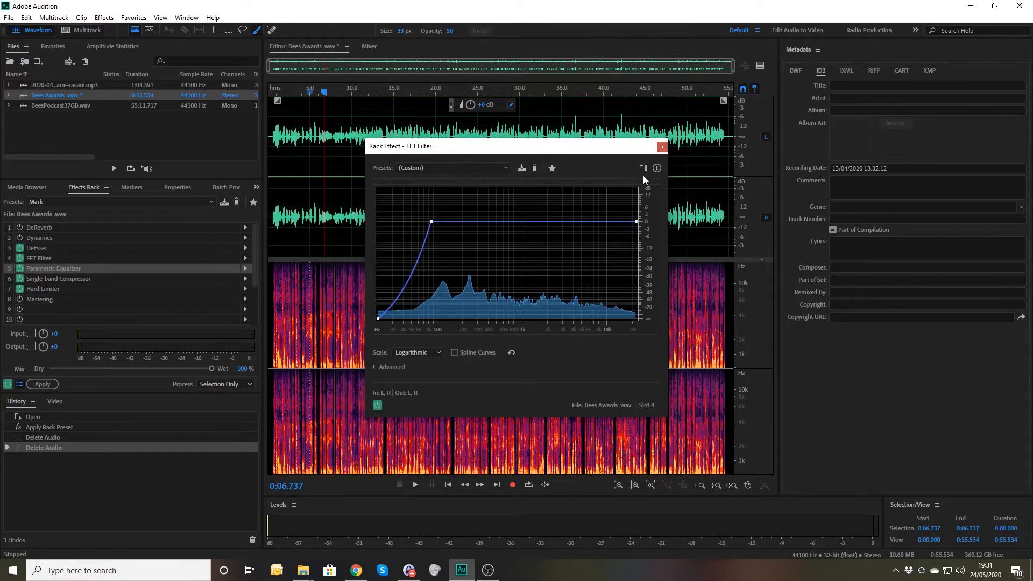
pyautogui.click(662, 146)
# Open BeesPodcast37GB.wav and load the Mark preset into its effects rack
pyautogui.doubleClick(51, 108)
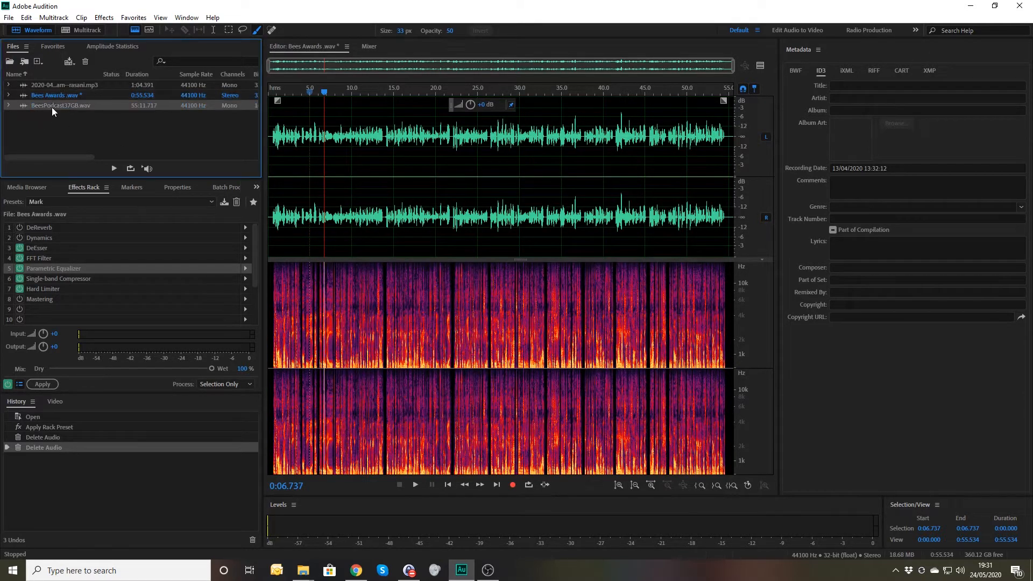
pyautogui.click(124, 201)
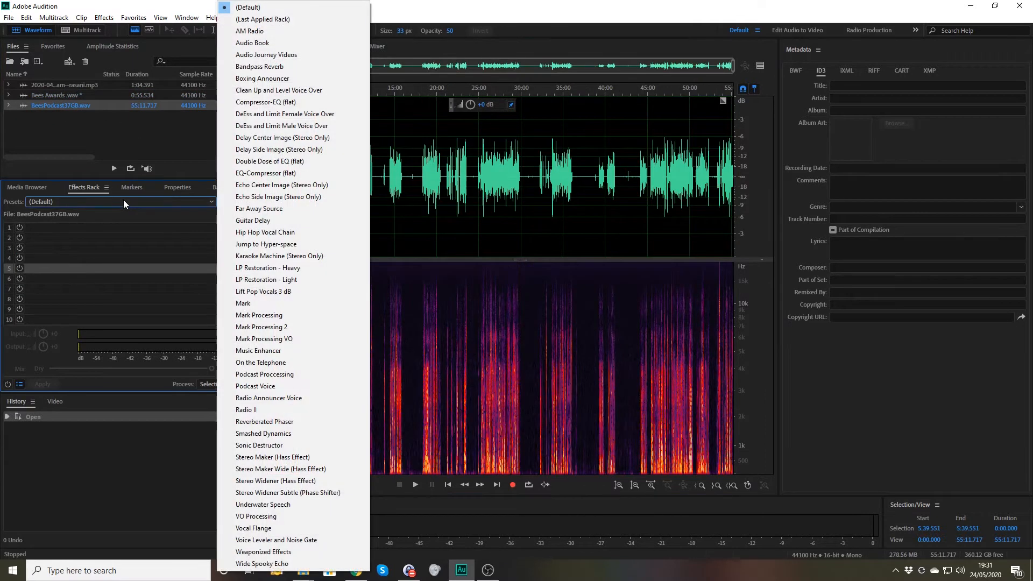
pyautogui.click(252, 306)
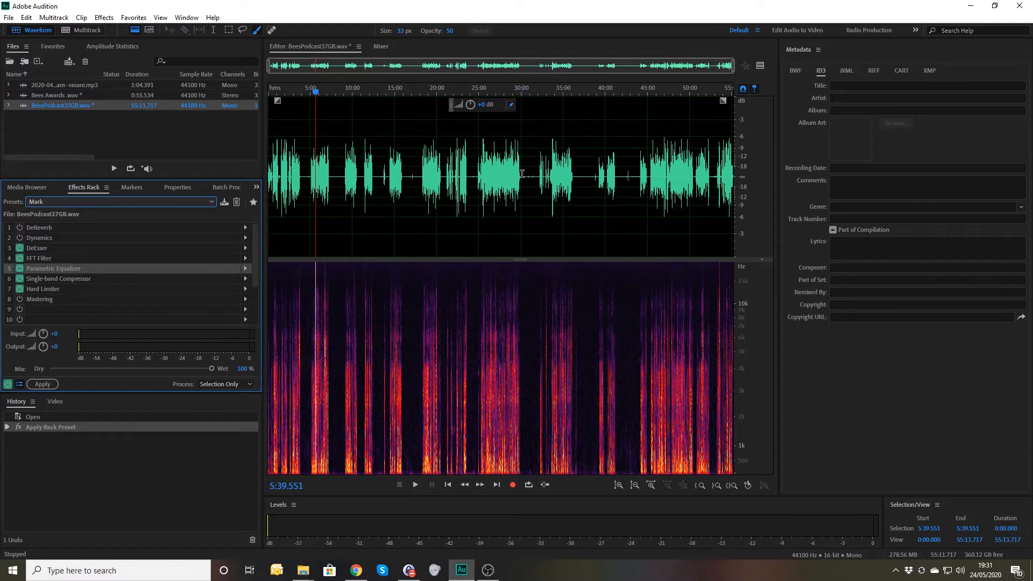
# Trim BeesPodcast37GB.wav by deleting everything before 4:00 and everything after about 3:49 in the remaining audio
pyautogui.scroll(3, 523, 174)
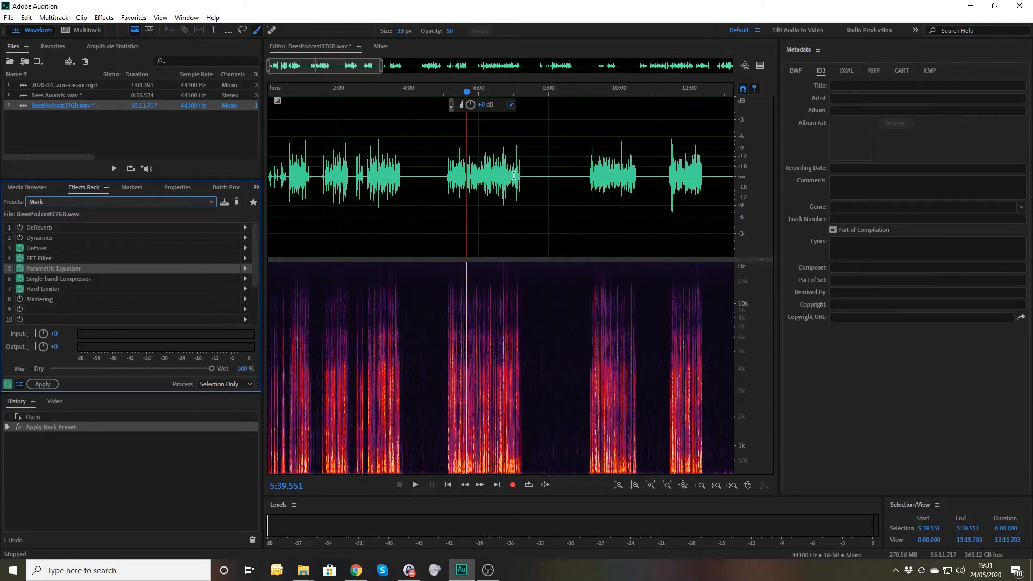
pyautogui.click(410, 182)
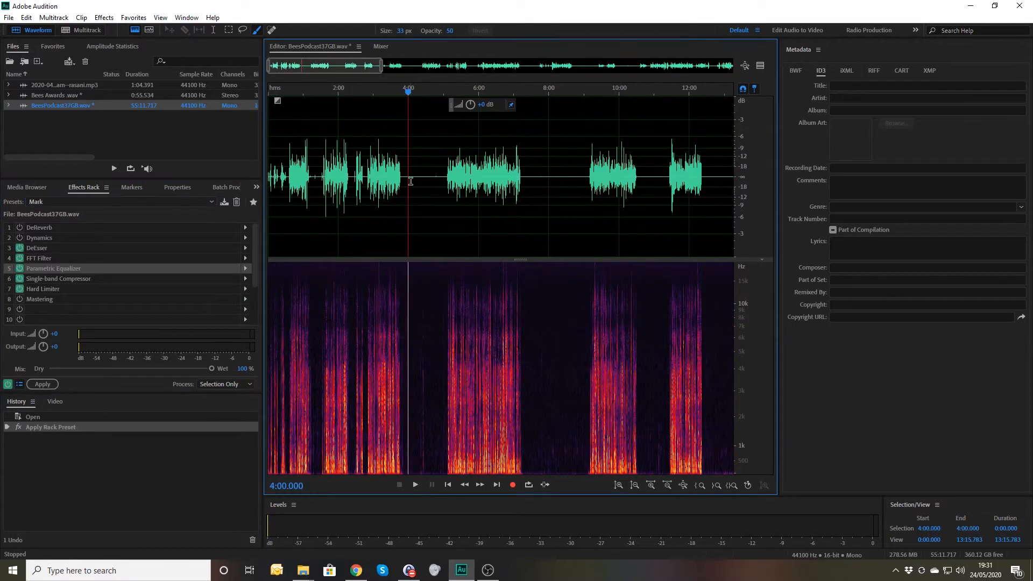
pyautogui.hotkey('shift', 'Home')
pyautogui.press('Delete')
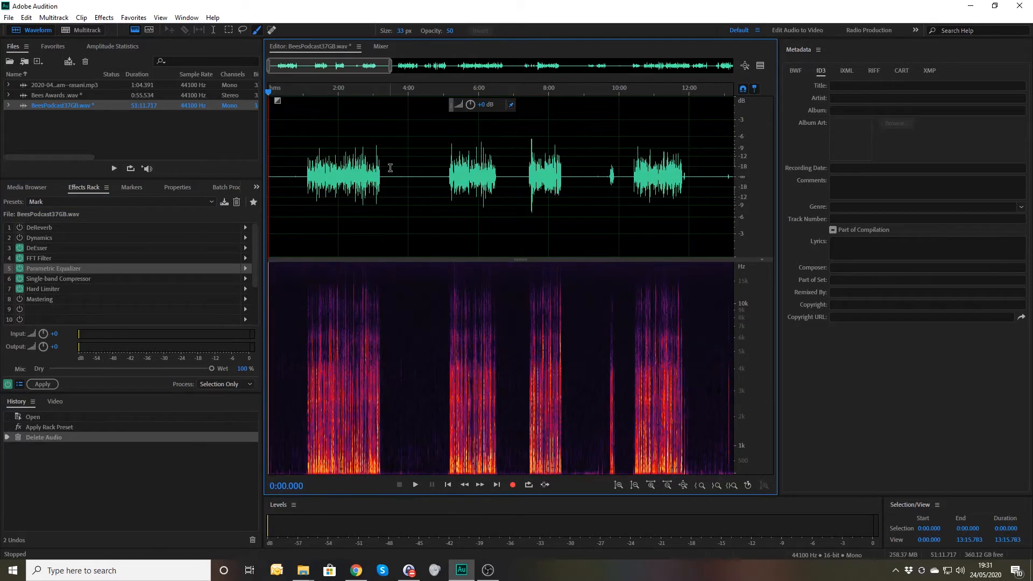
pyautogui.hotkey('shift', 'End')
pyautogui.press('Delete')
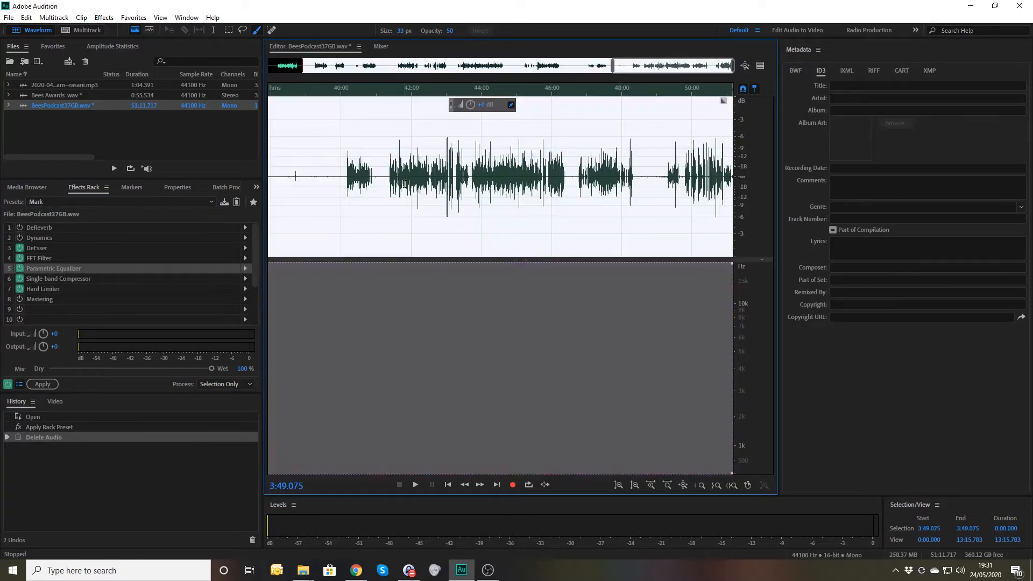
# Play the quiet opening of the trimmed BeesPodcast37GB.wav from about 0:03.7 and stop after a couple of seconds
pyautogui.click(277, 203)
pyautogui.press('space')
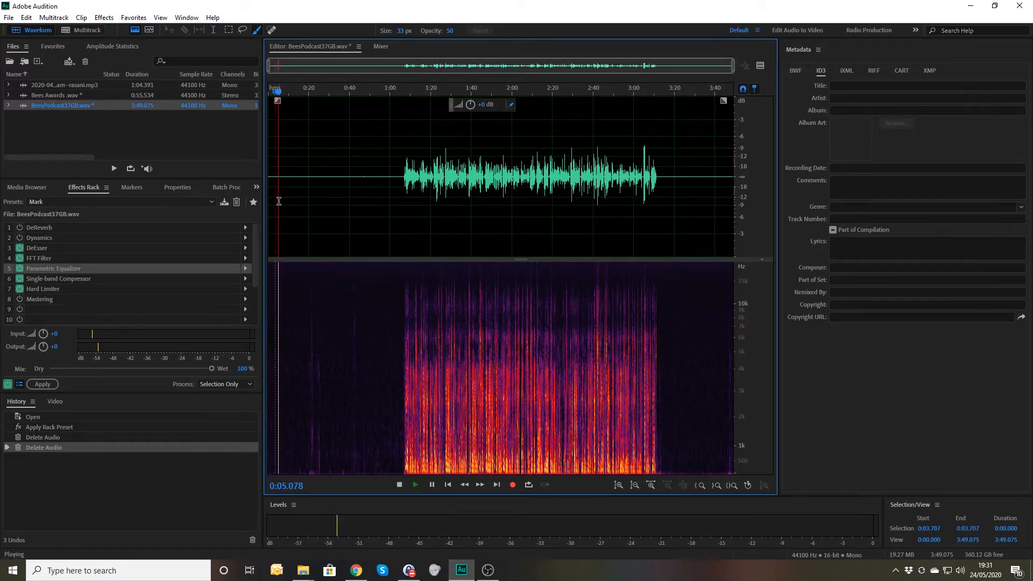
pyautogui.press('space')
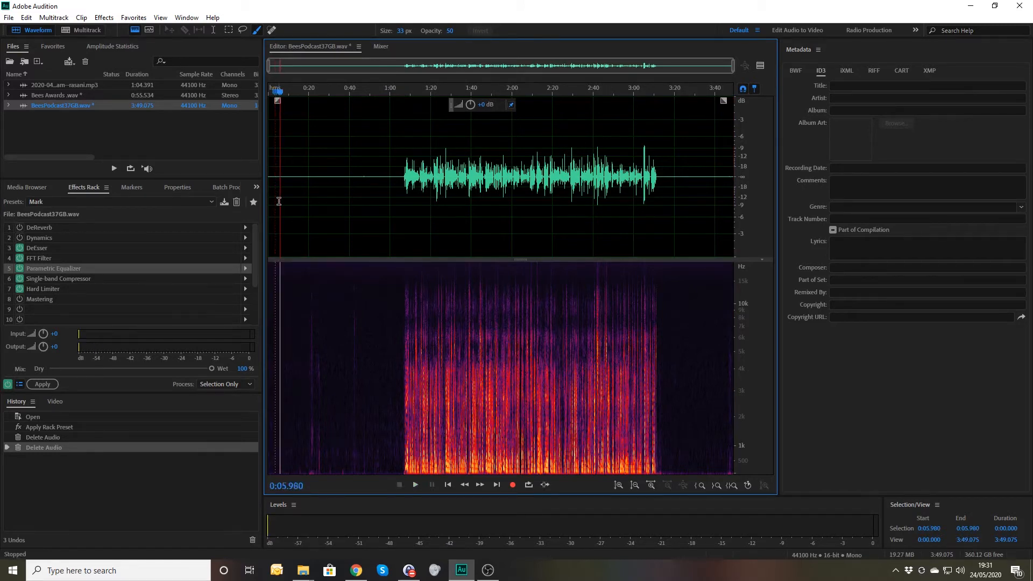
# Enable the Dynamics effect in the rack and play a few seconds of speech from about 1:17
pyautogui.click(20, 238)
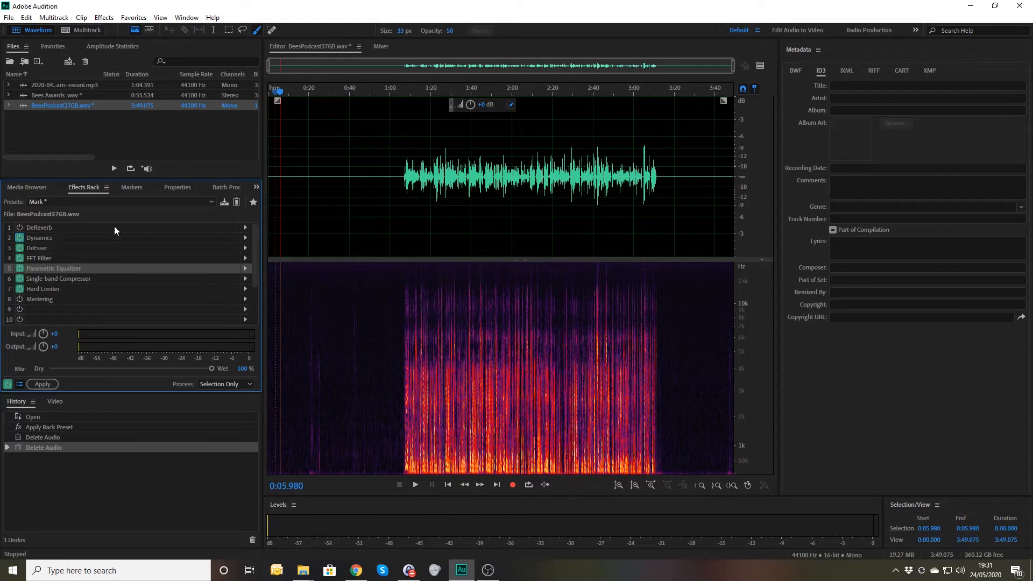
pyautogui.click(425, 93)
pyautogui.press('space')
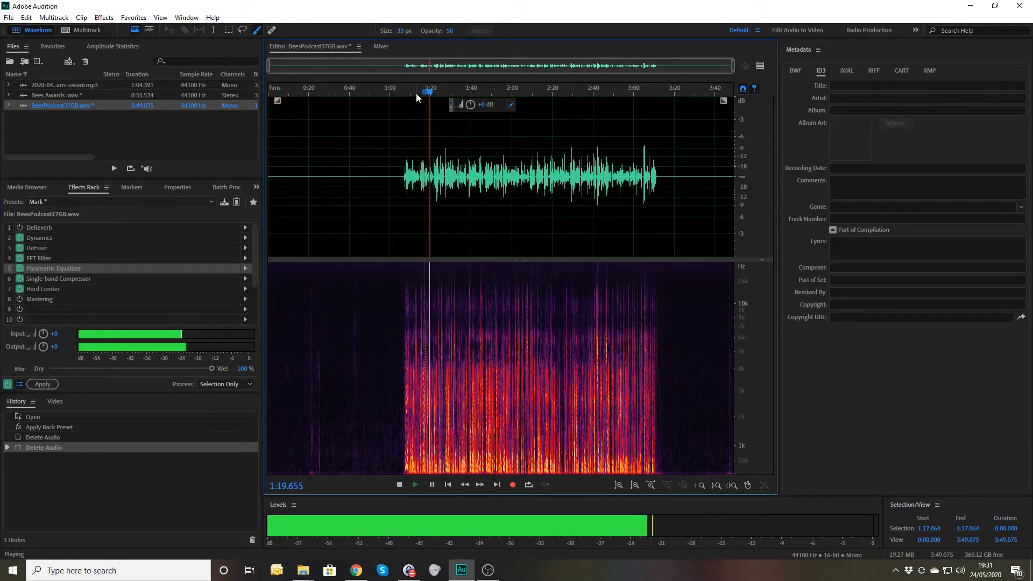
pyautogui.press('space')
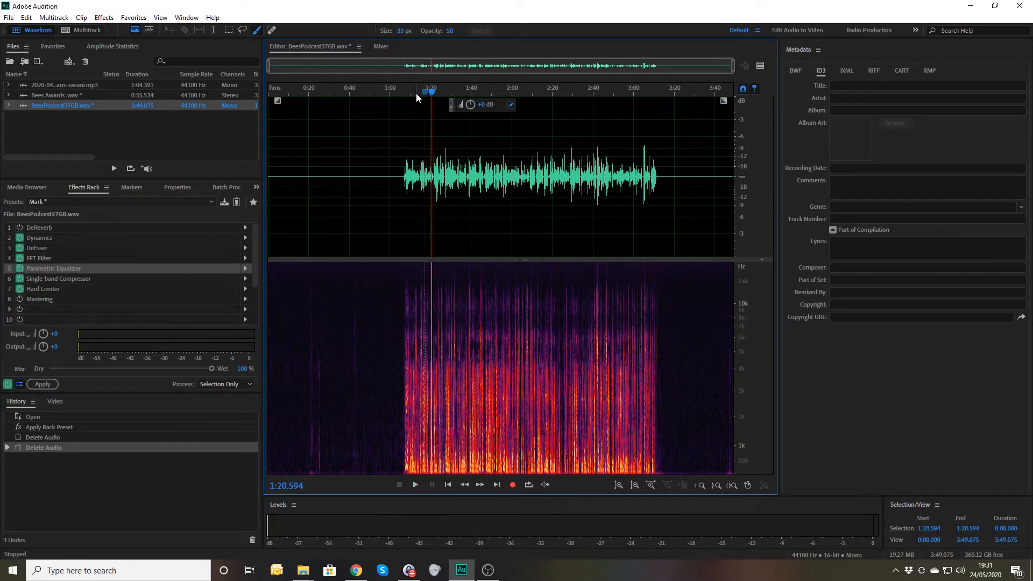
# Examine the DeReverb effect's settings, close them and select the Dynamics effect in the rack
pyautogui.doubleClick(51, 227)
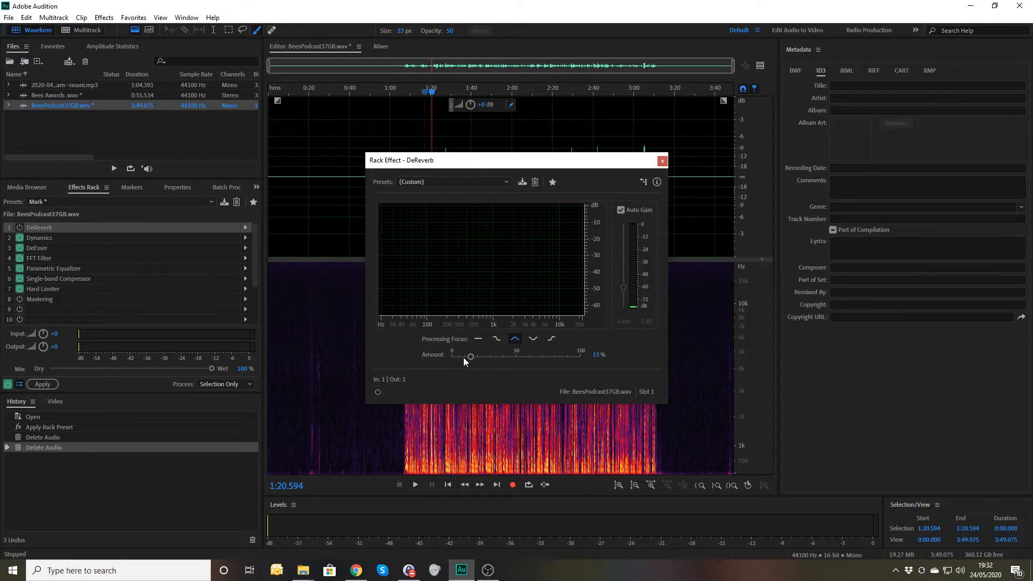
pyautogui.click(662, 161)
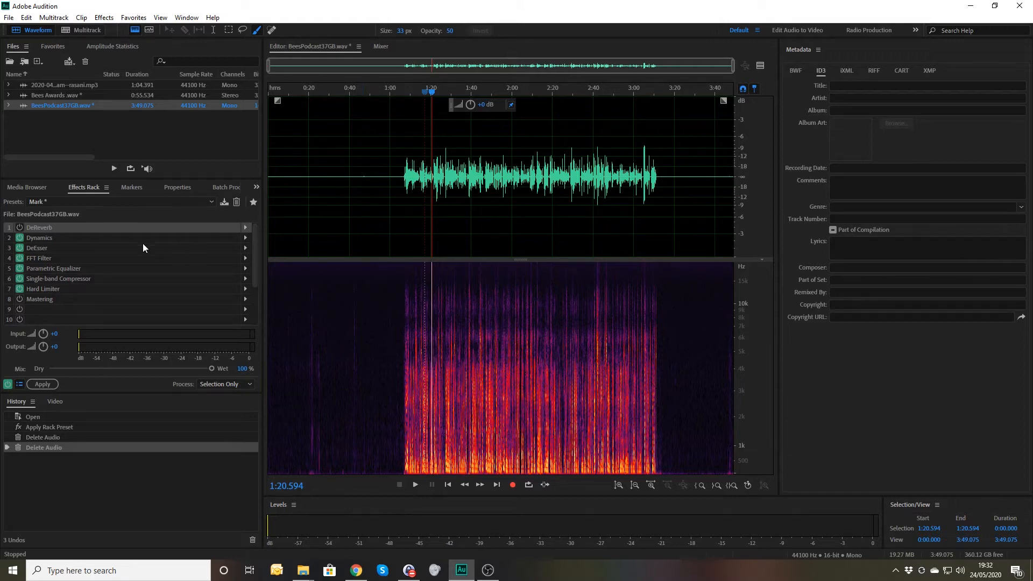
pyautogui.click(41, 238)
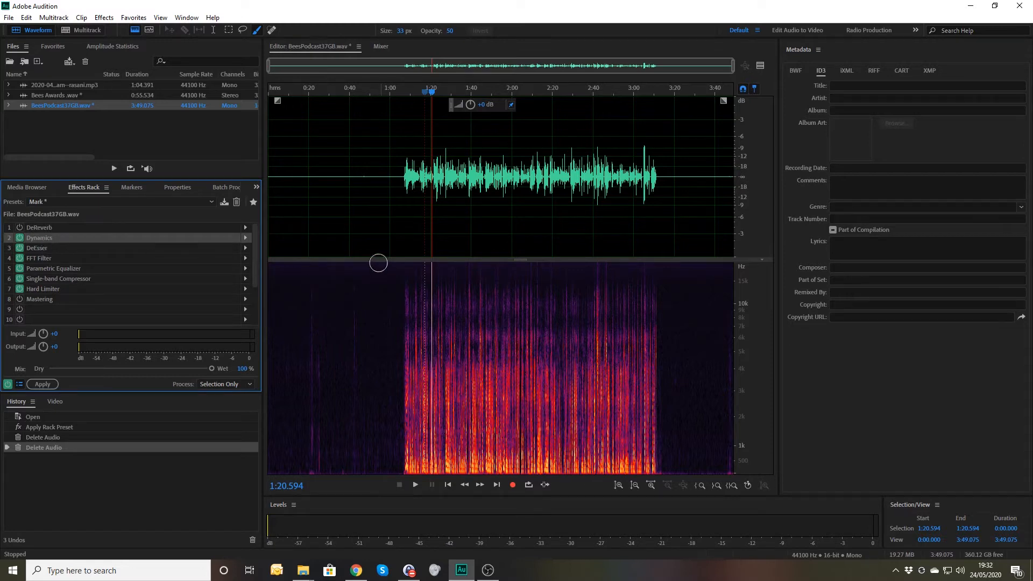
# Open the DeEsser settings, enable Output Sibilance Only and listen to the isolated sibilance from about 1:20
pyautogui.click(29, 249)
pyautogui.doubleClick(29, 248)
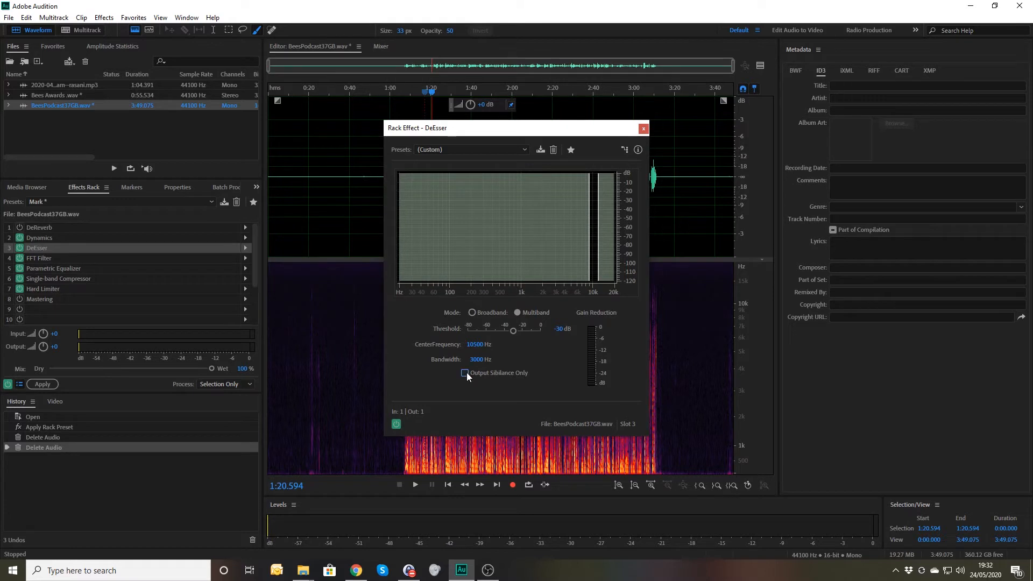
pyautogui.press('space')
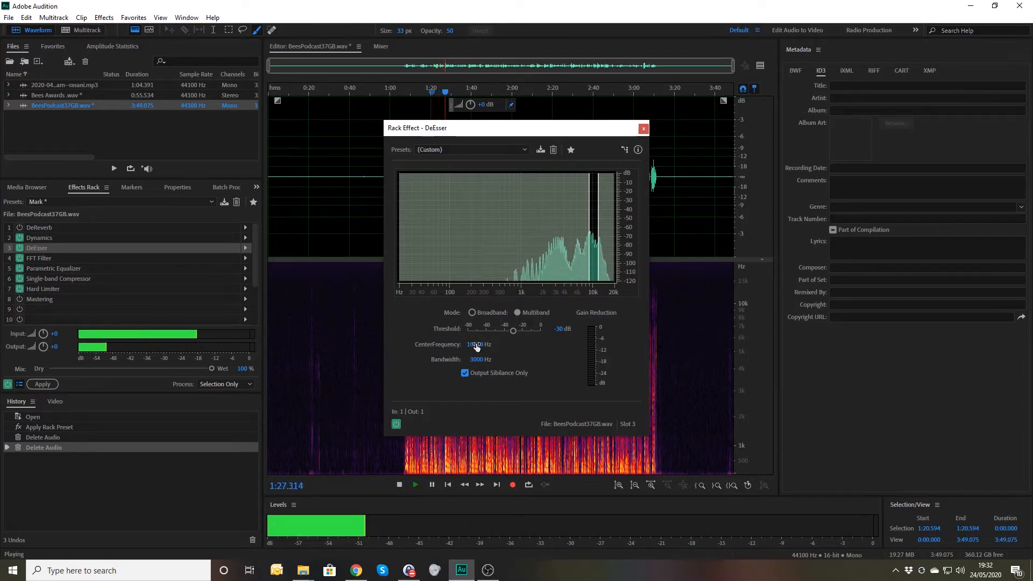
pyautogui.press('space')
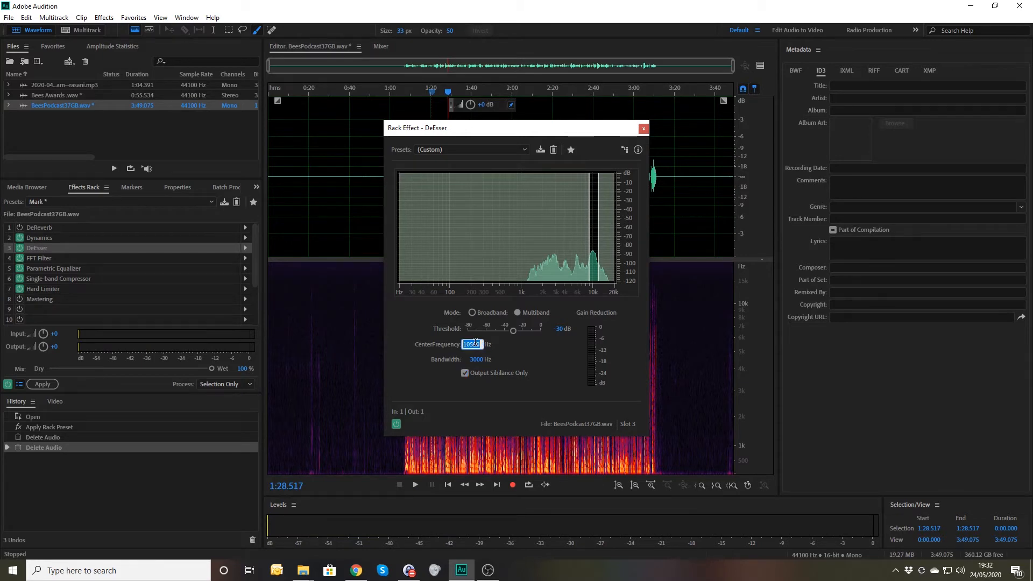
# Set the DeEsser's center frequency to 8000 Hz and play a few seconds to check the sibilance band
pyautogui.write('801')
pyautogui.press('BackSpace')
pyautogui.press('BackSpace')
pyautogui.press('Return')
pyautogui.press('space')
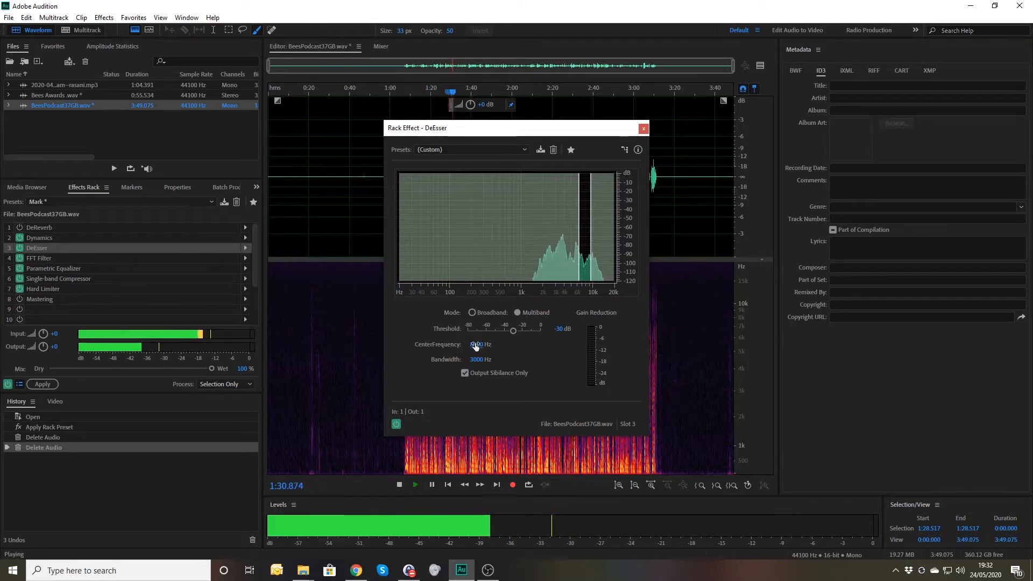
pyautogui.press('space')
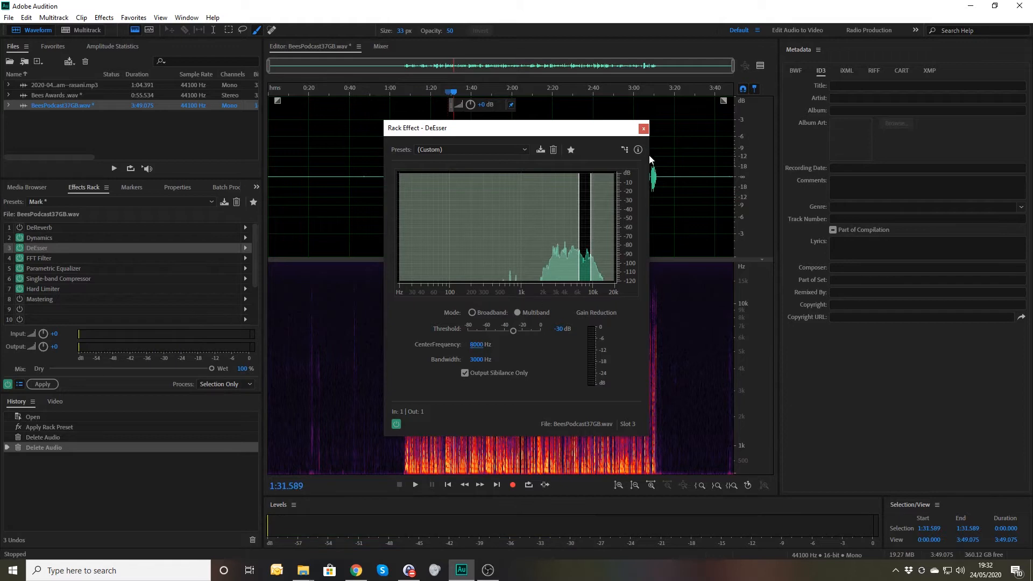
# Close and reopen the DeEsser settings, turn off Output Sibilance Only and close them again
pyautogui.click(643, 128)
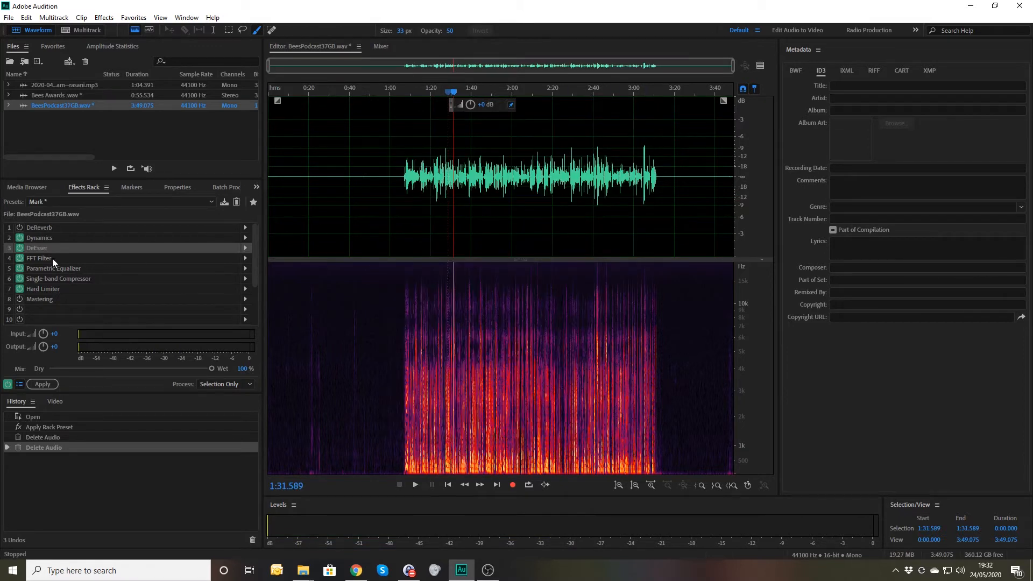
pyautogui.doubleClick(42, 247)
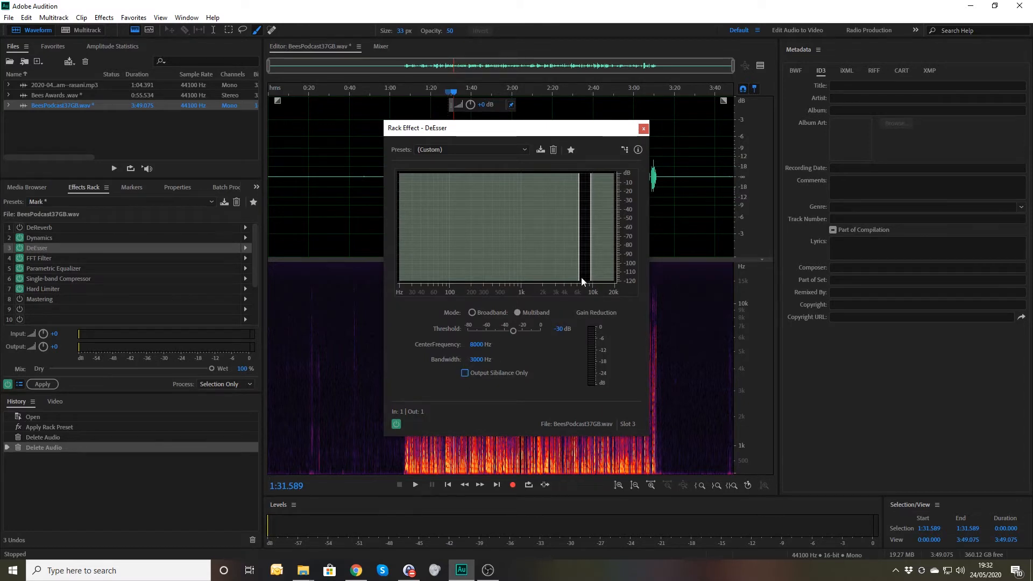
pyautogui.click(643, 128)
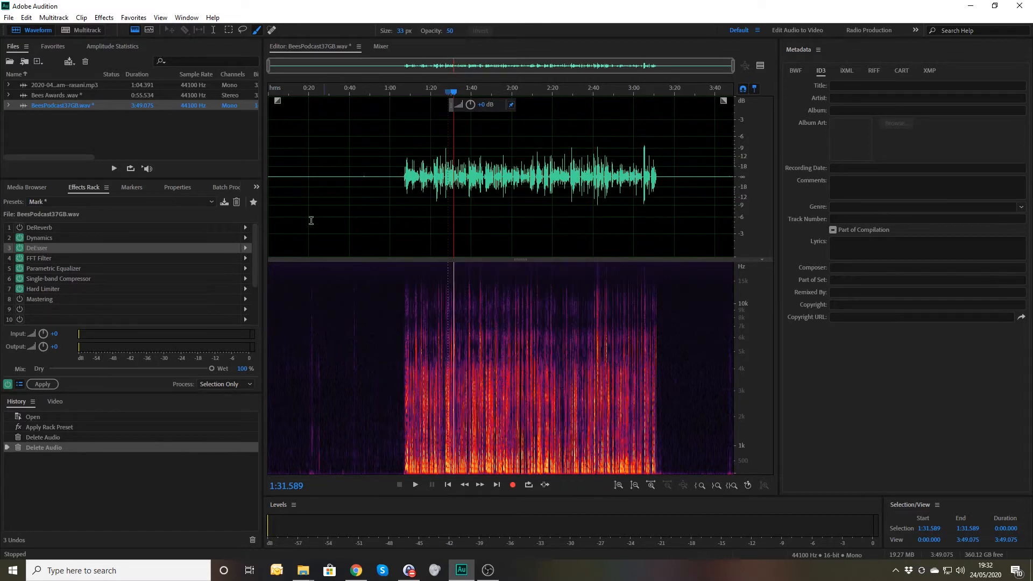
# Examine the FFT Filter curve and close it, then open the Parametric Equalizer and play from about 1:31
pyautogui.doubleClick(50, 259)
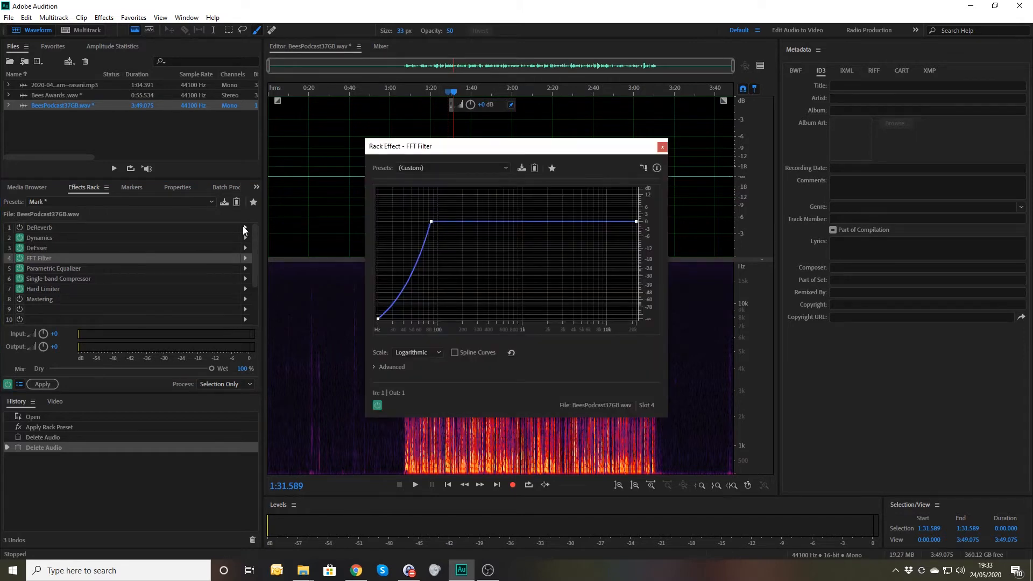
pyautogui.click(663, 147)
pyautogui.doubleClick(58, 267)
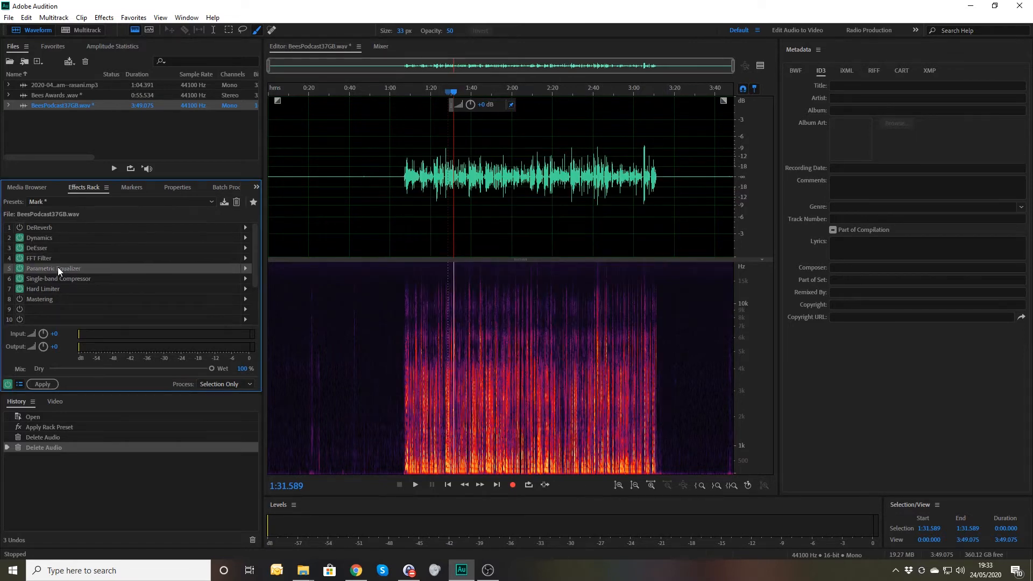
pyautogui.press('space')
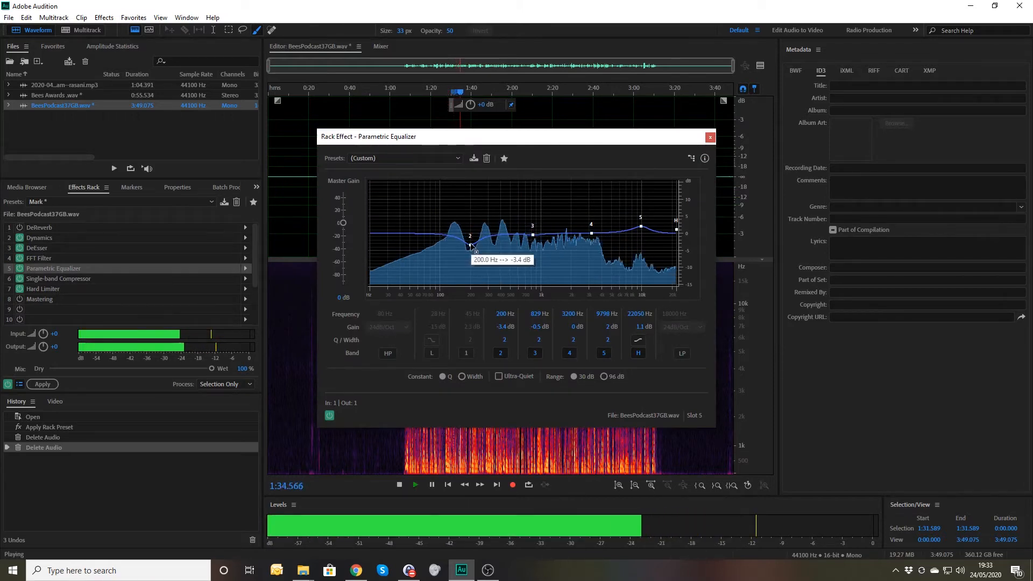
# Adjust the equalizer's band 5 to about 8148 Hz at 5.4 dB, high shelf to 20736 Hz at 5.4 dB, and band 4 to 4630 Hz at 1.3 dB
pyautogui.moveTo(642, 225); pyautogui.dragTo(632, 215)
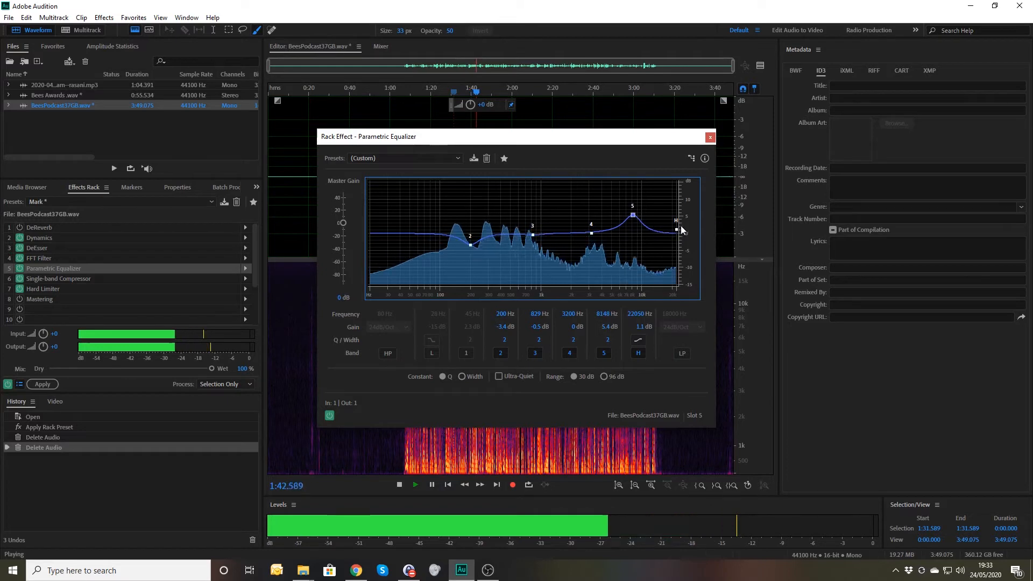
pyautogui.moveTo(676, 229)
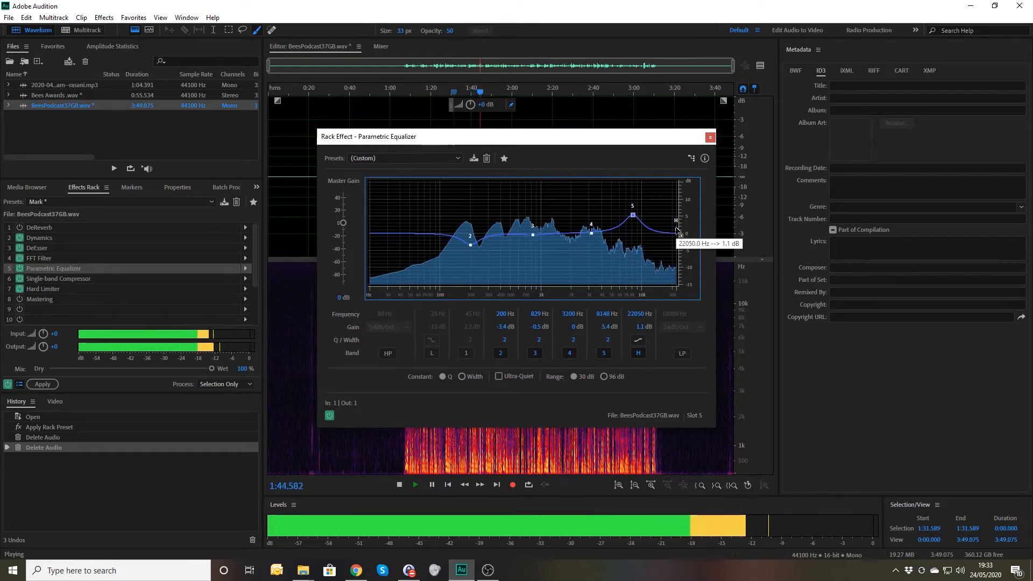
pyautogui.moveTo(677, 229); pyautogui.dragTo(676, 217)
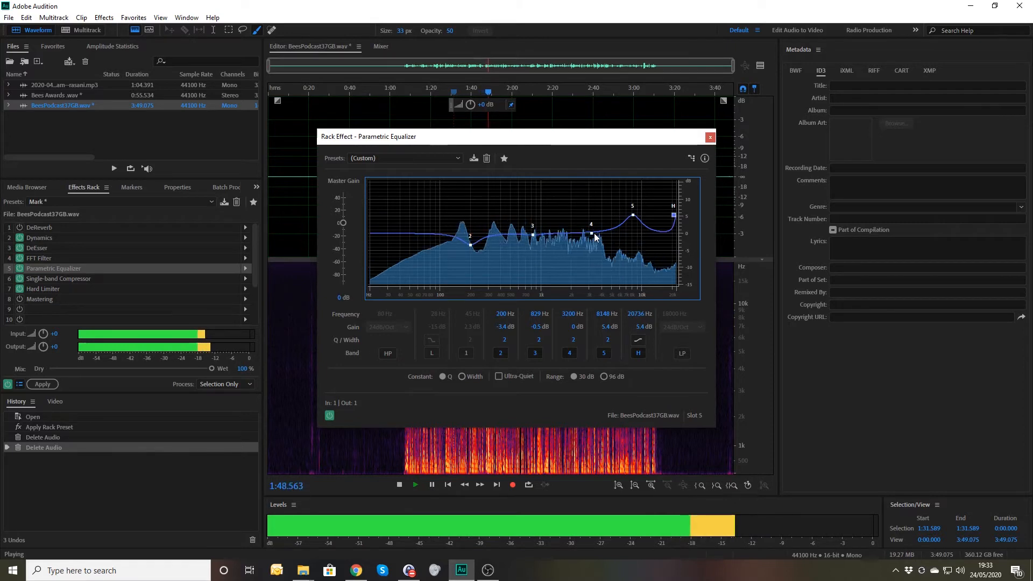
pyautogui.moveTo(591, 233)
pyautogui.mouseDown()
pyautogui.moveTo(591, 224)
pyautogui.moveTo(592, 244)
pyautogui.moveTo(591, 231)
pyautogui.moveTo(609, 229)
pyautogui.mouseUp()
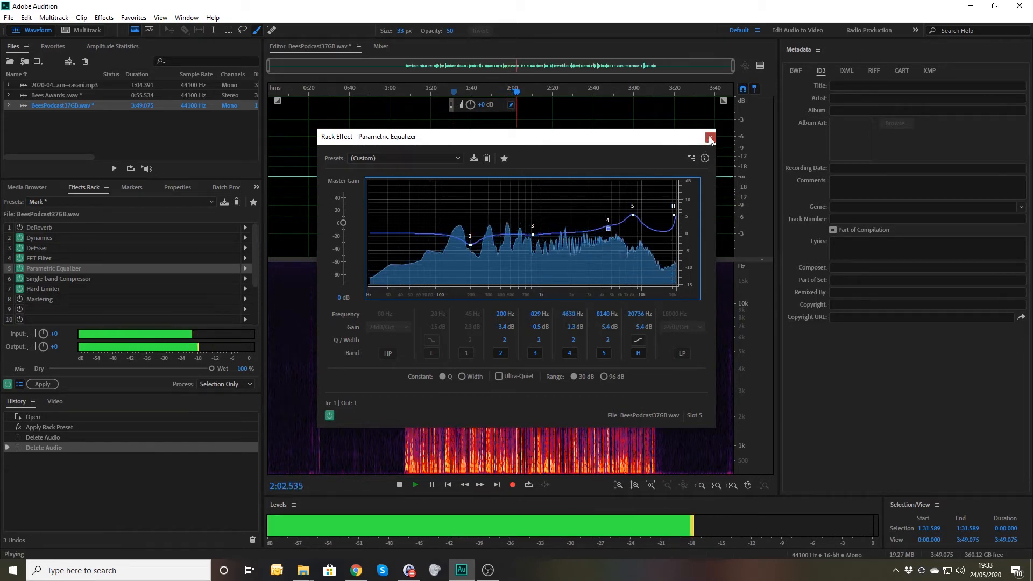
pyautogui.click(710, 137)
pyautogui.press('space')
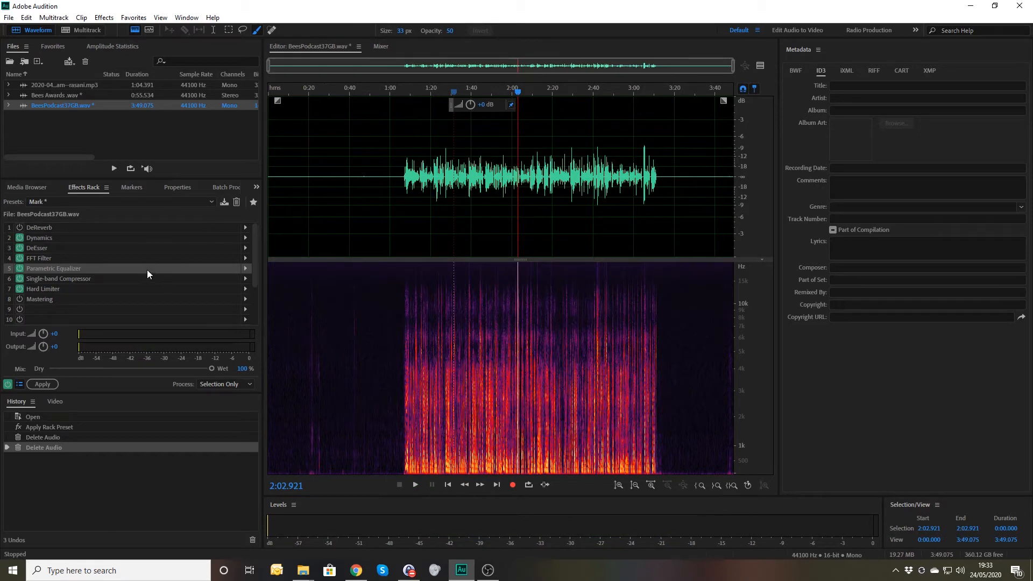
# Examine the Single-band Compressor's threshold, ratio, attack and release settings and close its window
pyautogui.doubleClick(70, 278)
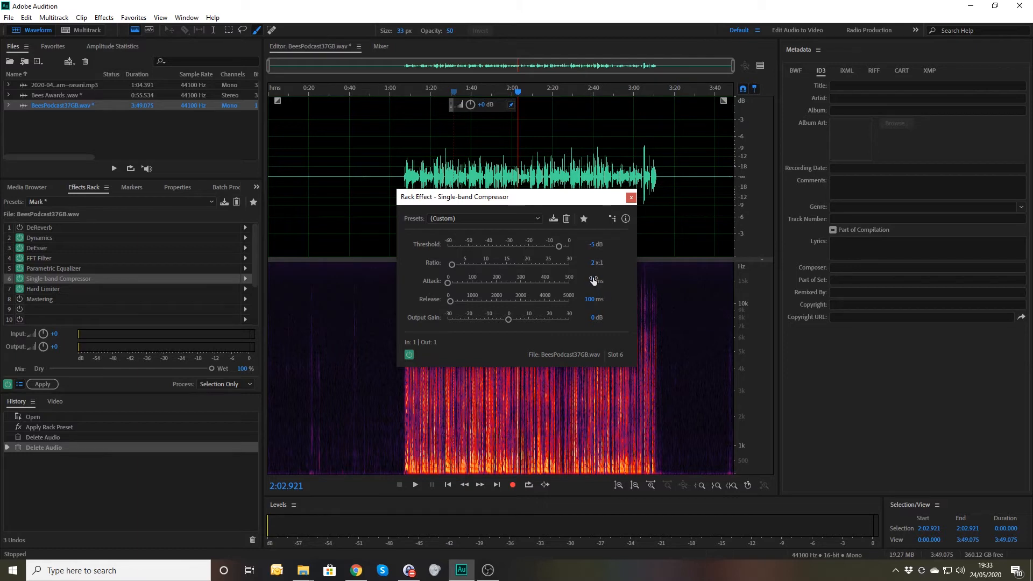
pyautogui.click(631, 198)
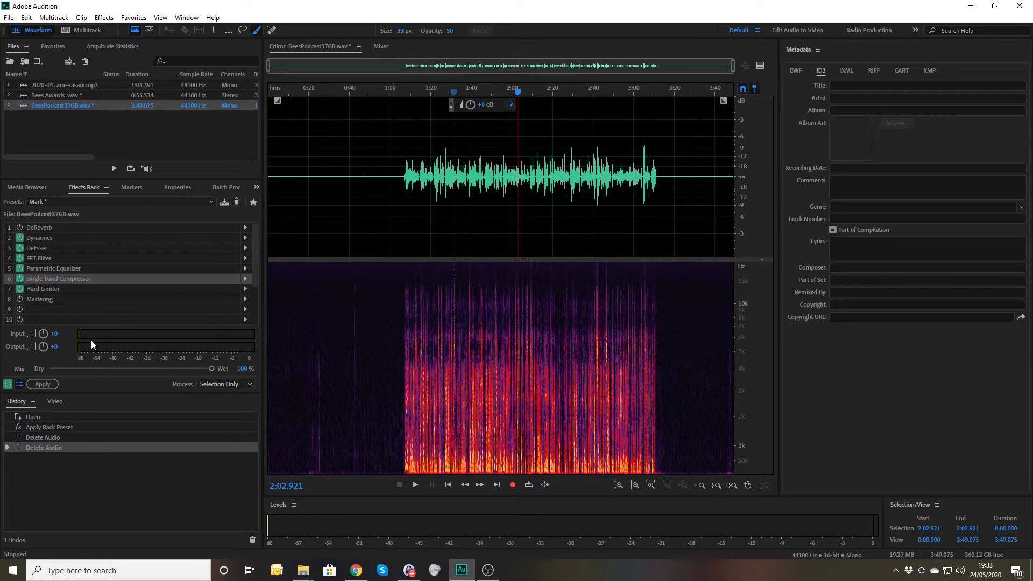
# Show the effects rack Preview Editor for Bees Awards .wav and compare it with the preview for BeesPodcast37GB.wav
pyautogui.click(64, 98)
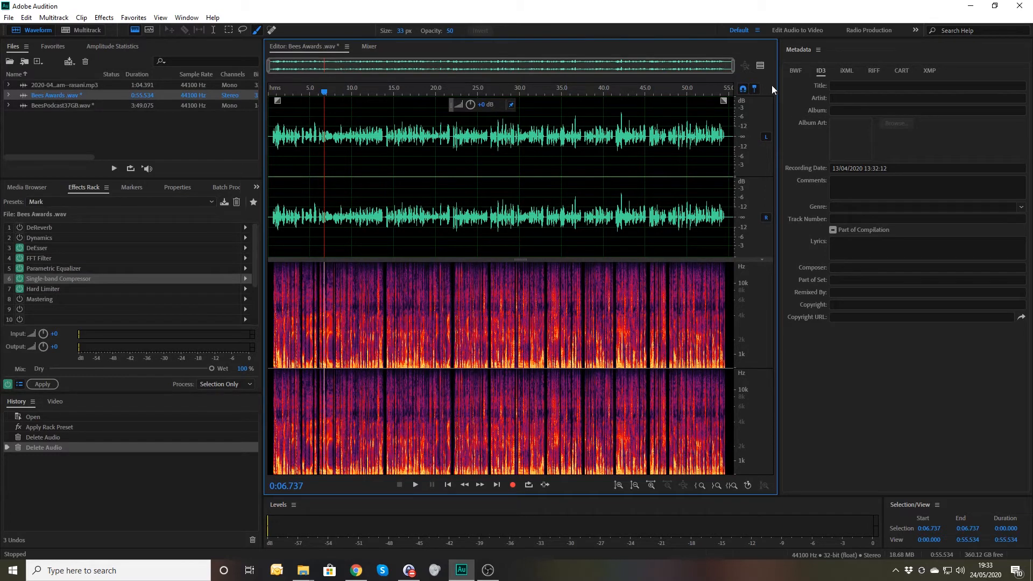
pyautogui.click(761, 67)
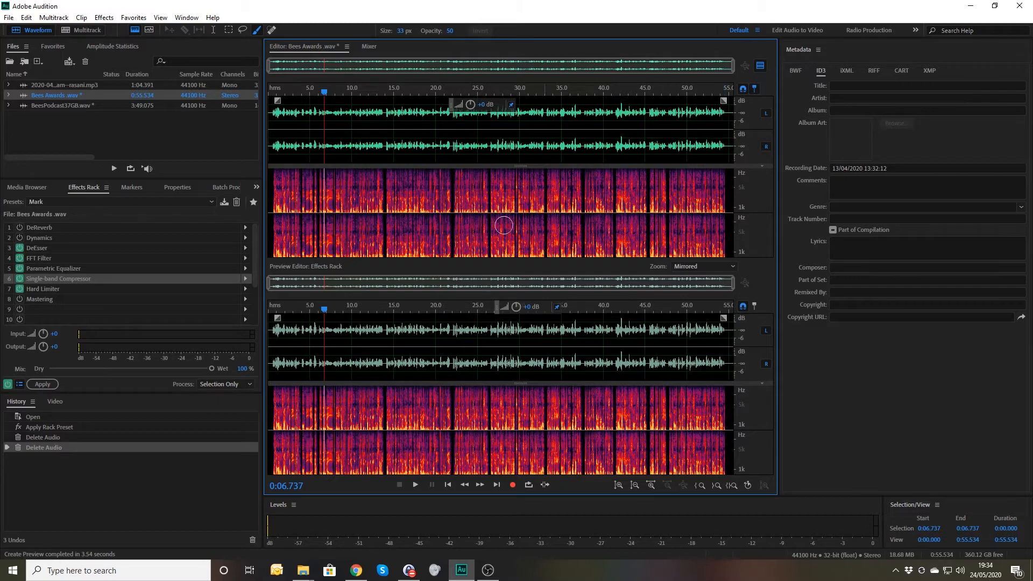
pyautogui.doubleClick(41, 105)
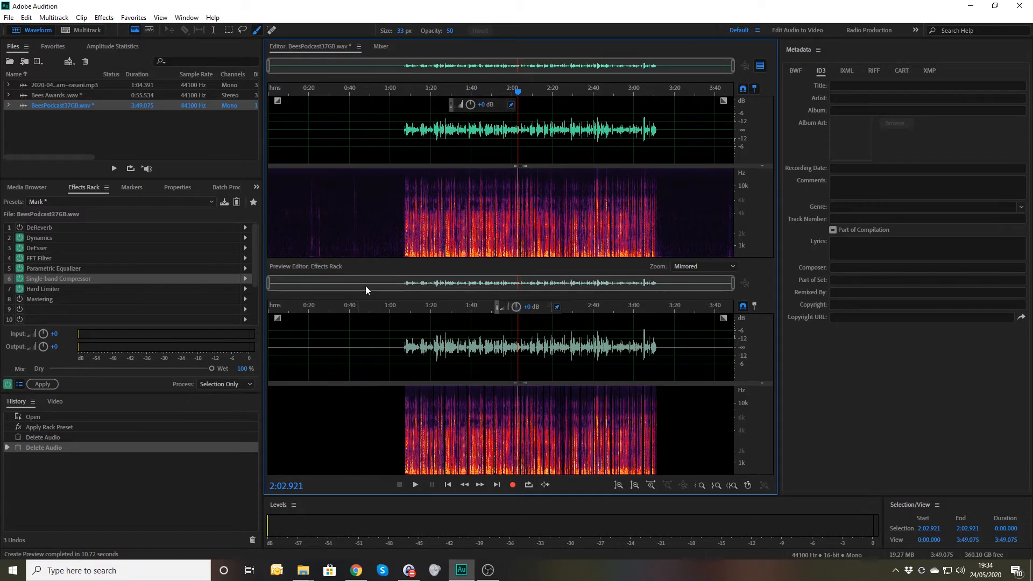
# Play the quiet opening from about 0:12, disable the Dynamics effect and play briefly again from about 0:14
pyautogui.click(293, 91)
pyautogui.press('space')
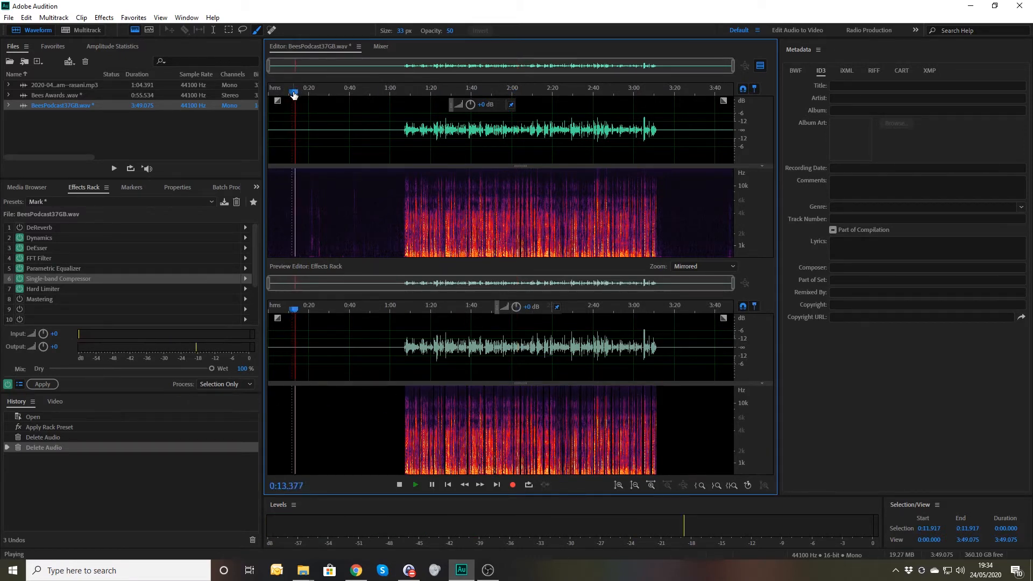
pyautogui.click(20, 238)
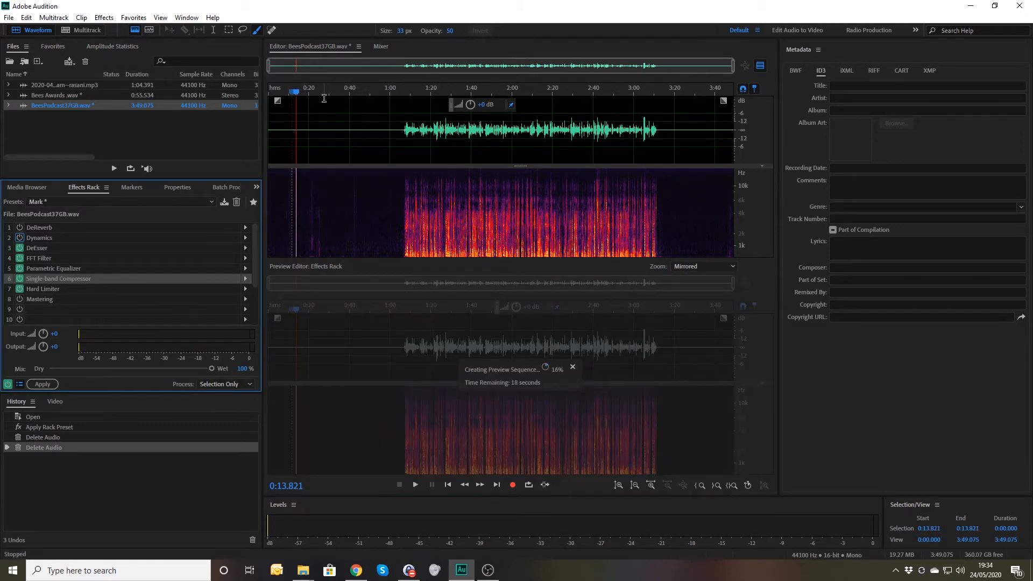
pyautogui.press('space')
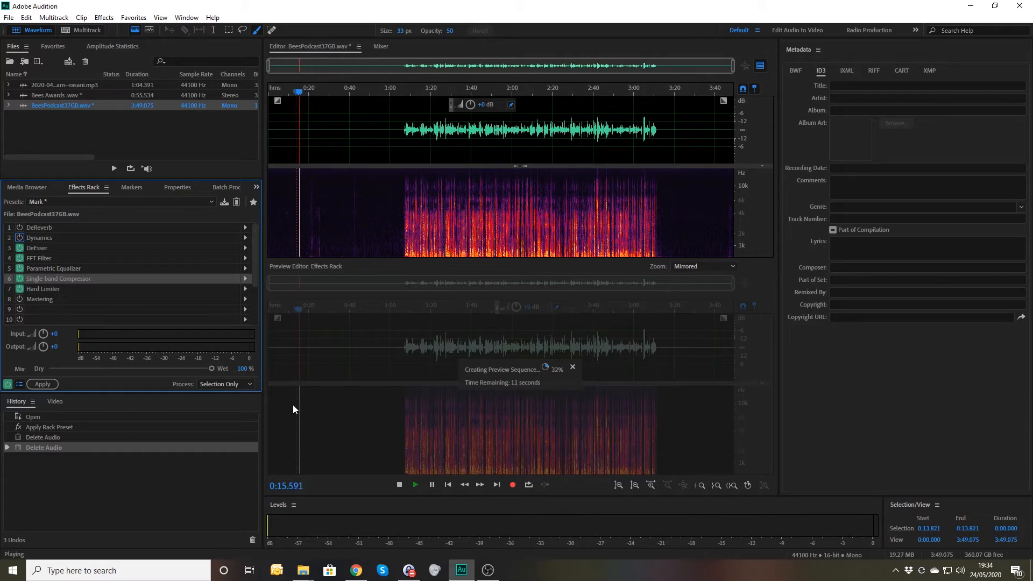
pyautogui.press('space')
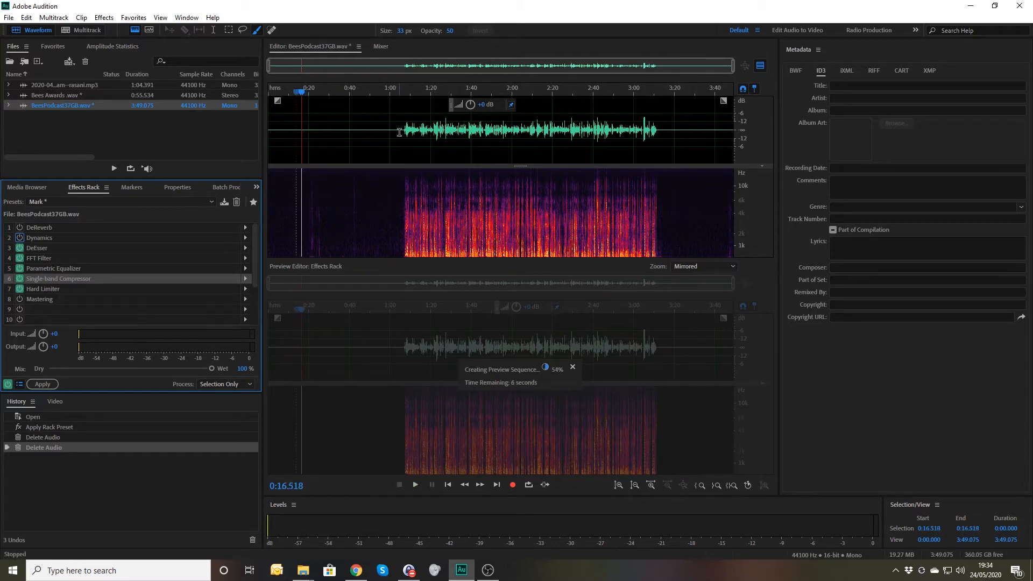
# Normalize the first minute of BeesPodcast37GB.wav, from 0:00 to 1:00, and play it from the start
pyautogui.moveTo(391, 134); pyautogui.dragTo(33, 153)
pyautogui.press('n')
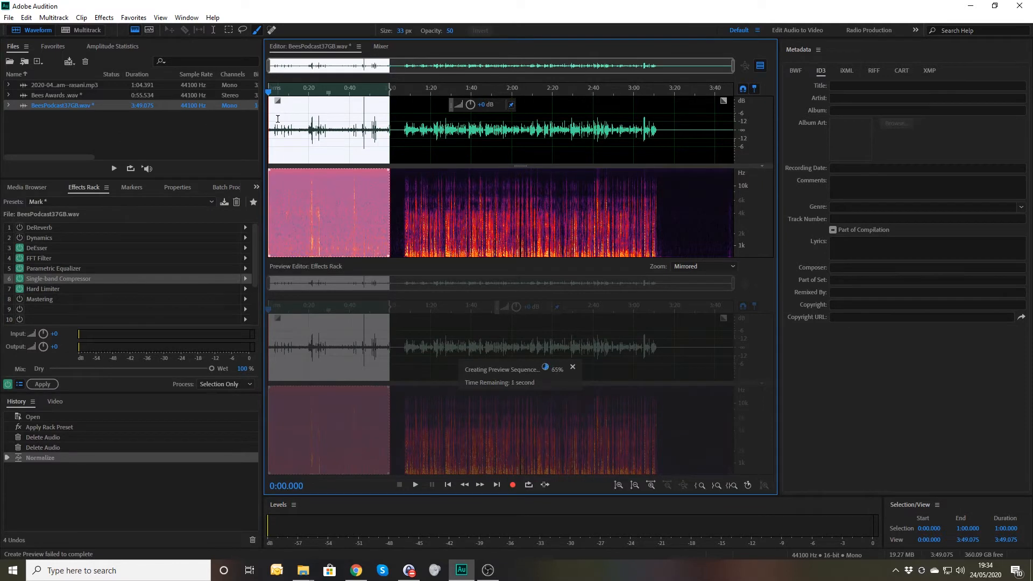
pyautogui.press('space')
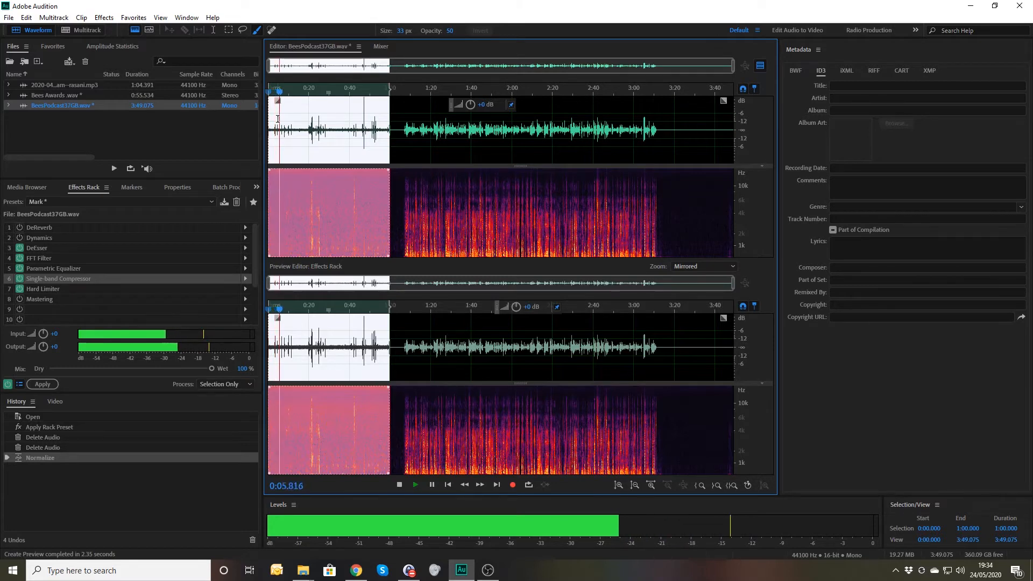
# Stop playback, undo the normalization of the first minute and re-enable the Dynamics effect in the rack
pyautogui.press('space')
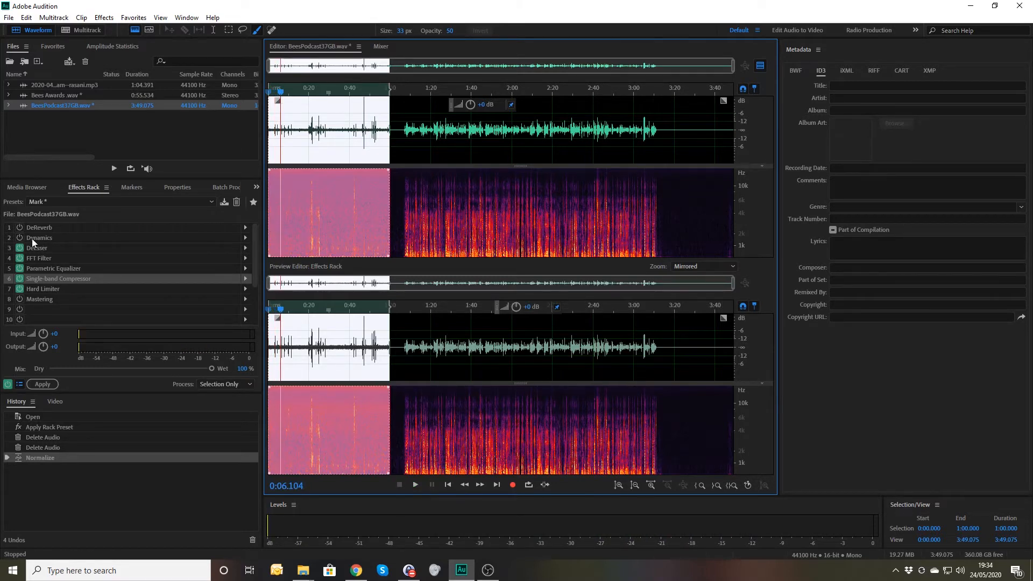
pyautogui.hotkey('ctrl', 'z')
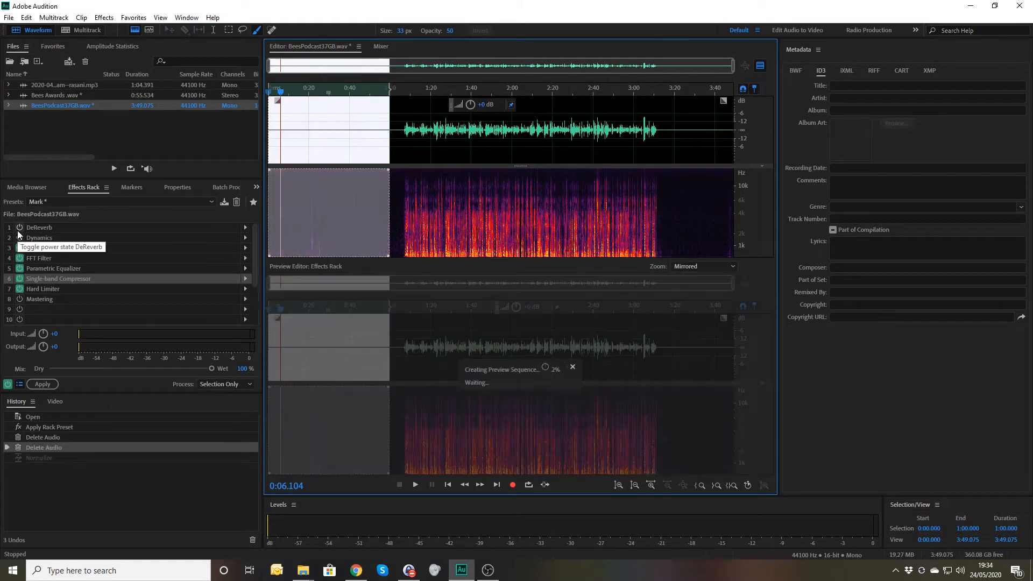
pyautogui.click(19, 238)
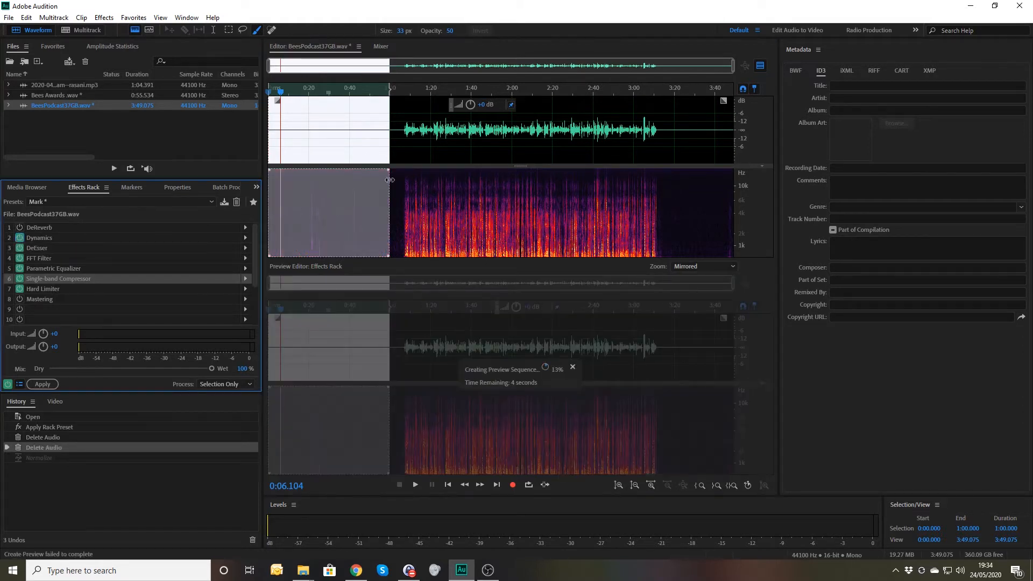
# Play BeesPodcast37GB.wav from about 1:03 through the start of the speech and normalize the entire file
pyautogui.click(413, 155)
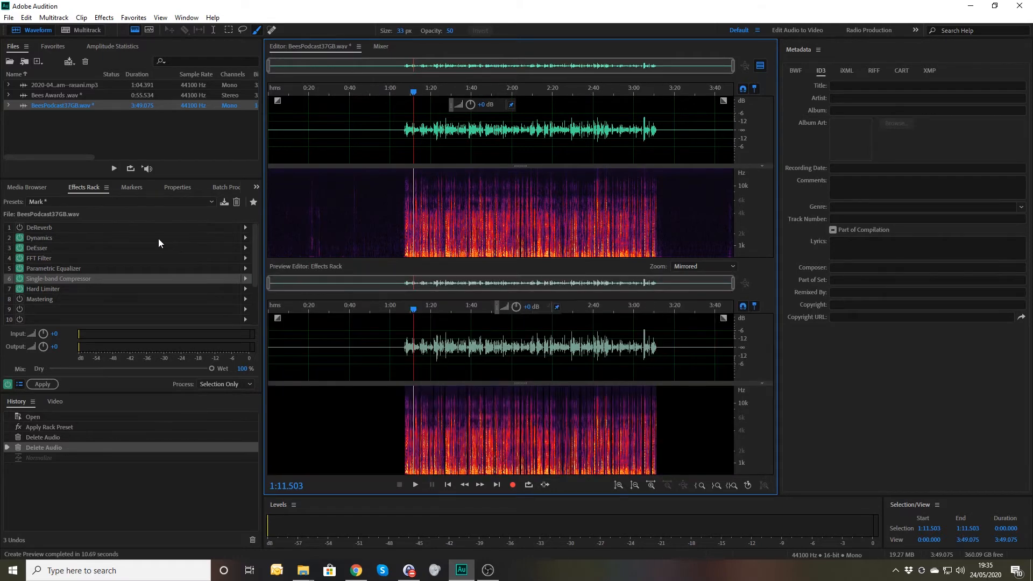
pyautogui.click(396, 355)
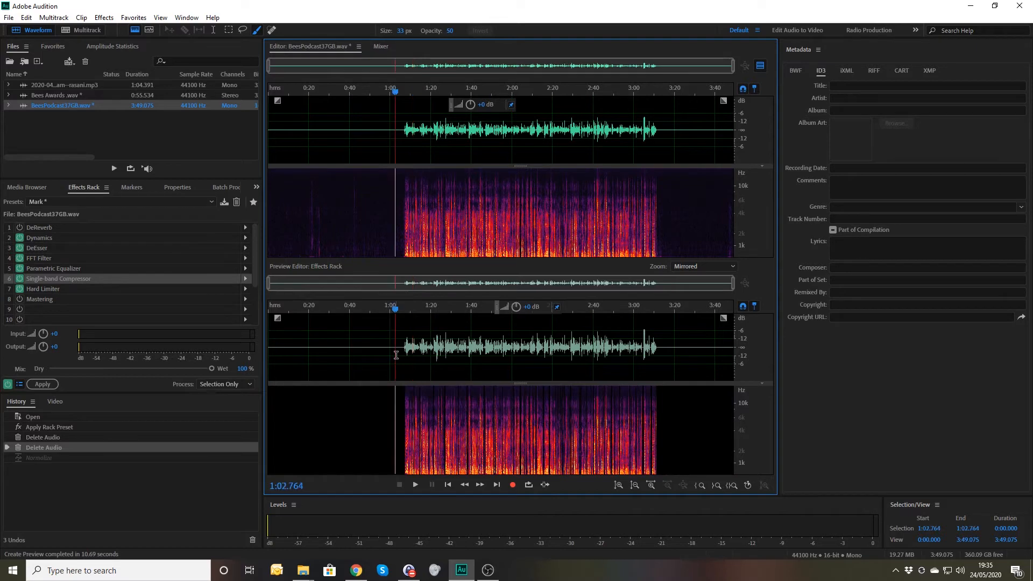
pyautogui.press('space')
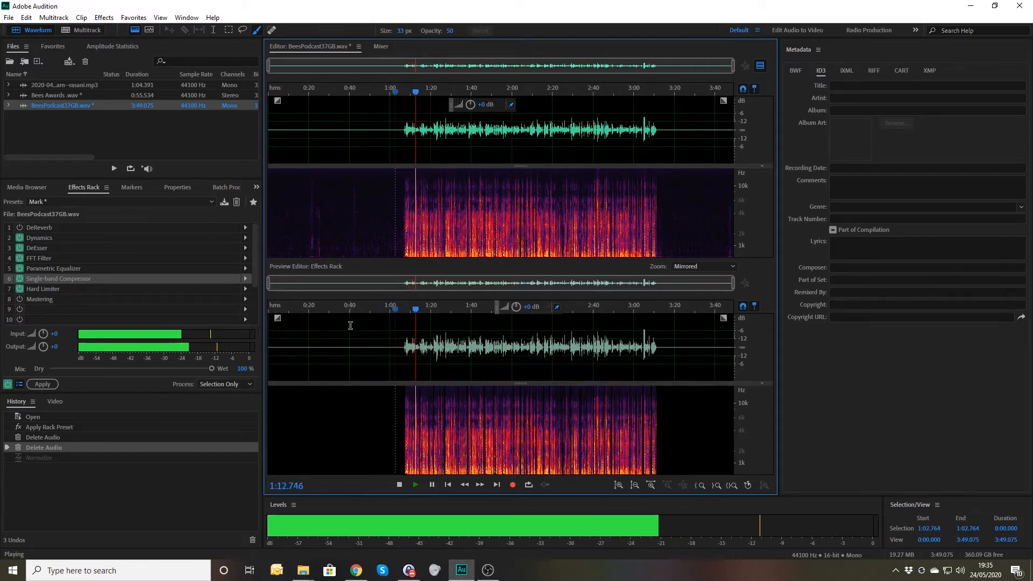
pyautogui.press('space')
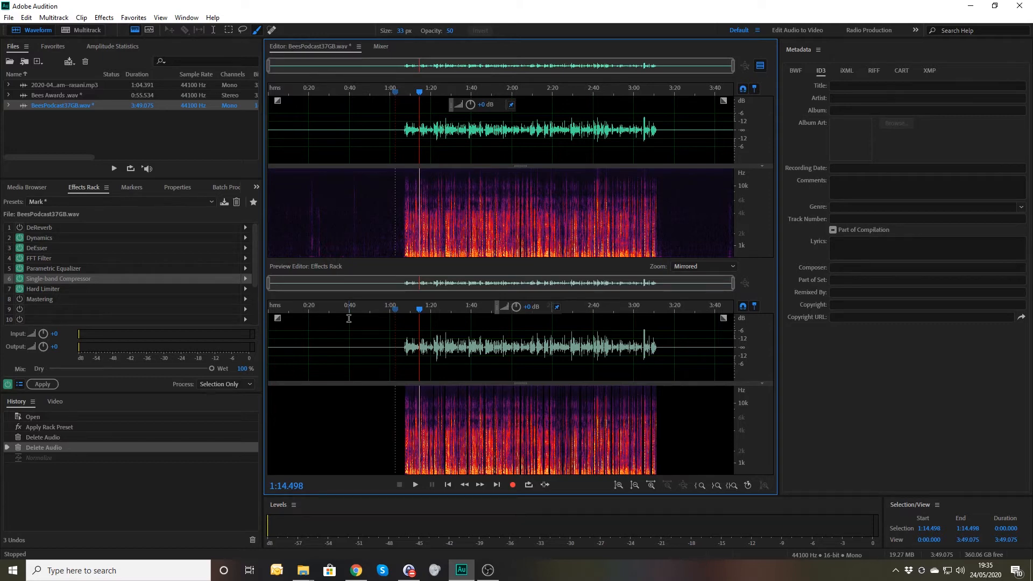
pyautogui.hotkey('ctrl', 'shift', 'z')
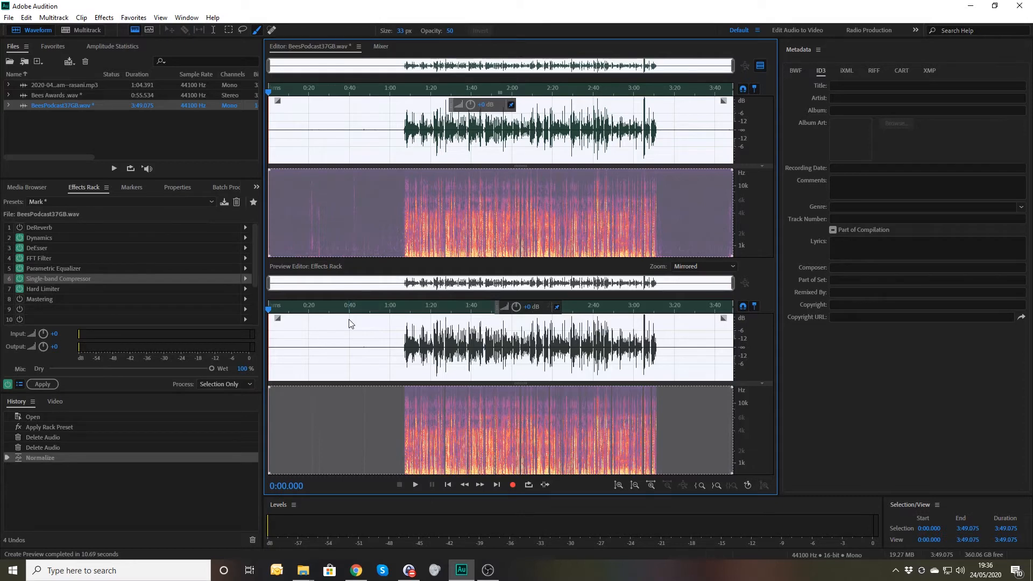
pyautogui.click(356, 331)
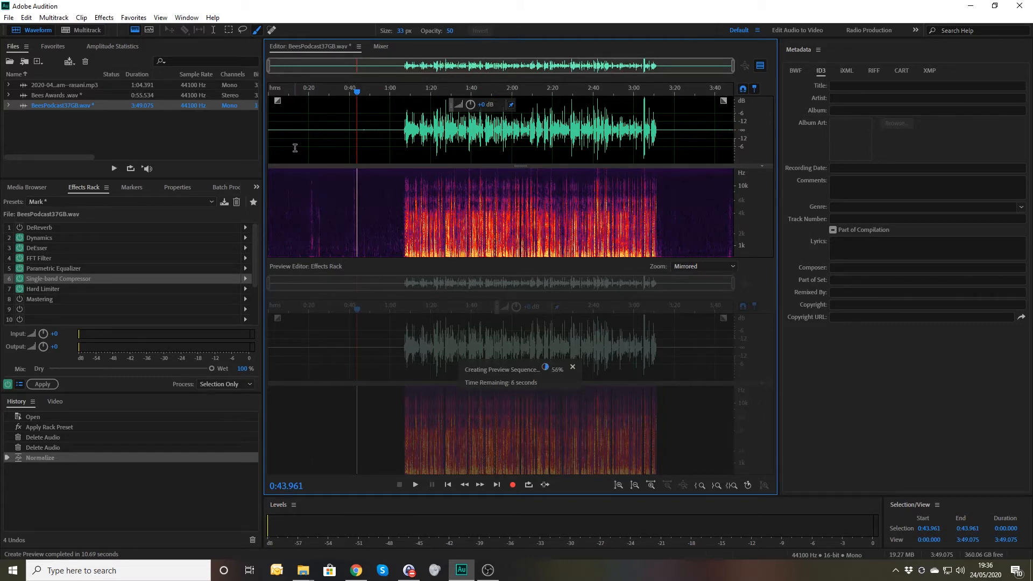
# Open the 2020-04-25 MP3 recording in the editor with roughly its first 11 seconds in view
pyautogui.doubleClick(70, 88)
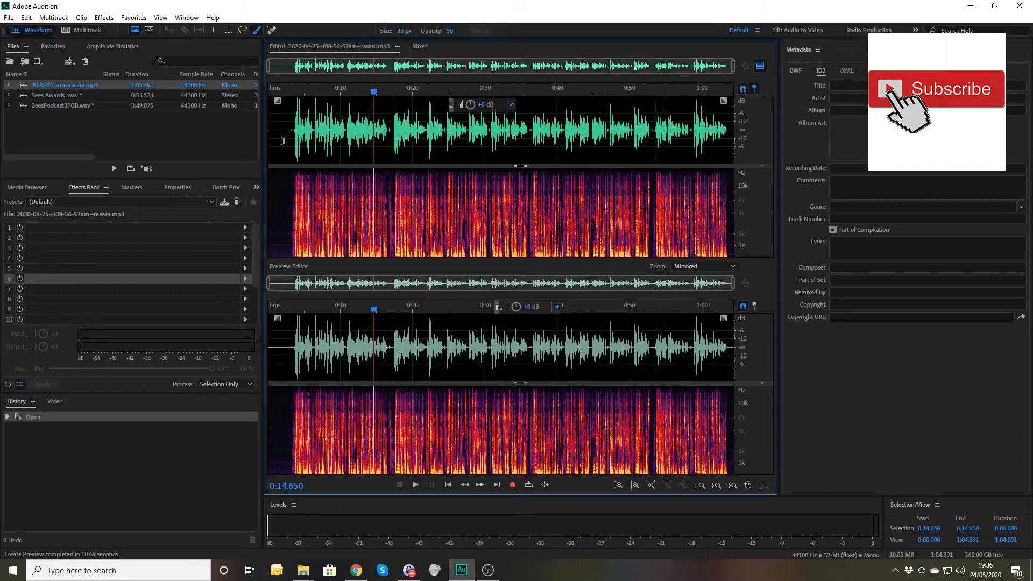
pyautogui.press('=')
pyautogui.press('=')
pyautogui.press('=')
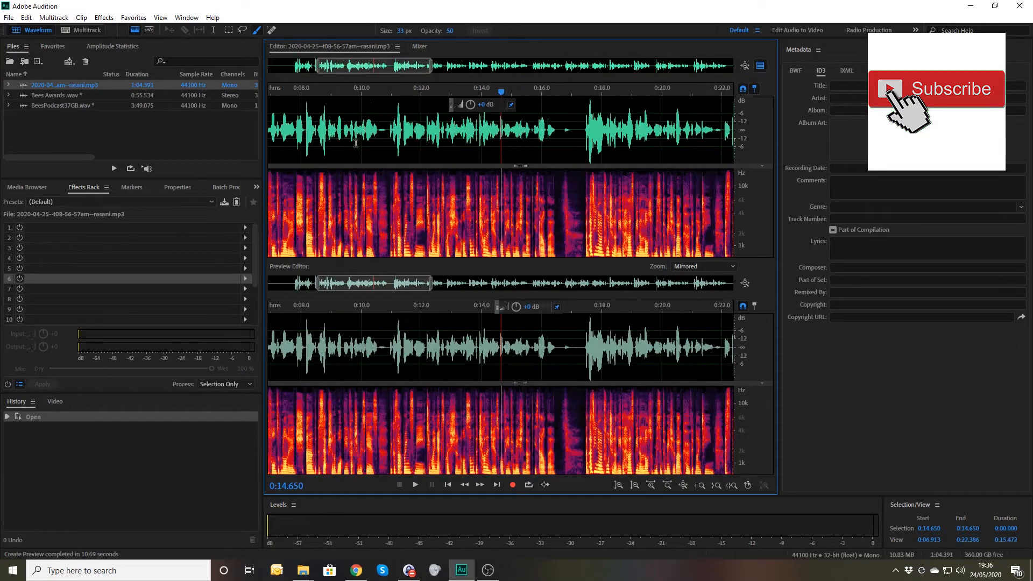
pyautogui.press('Home')
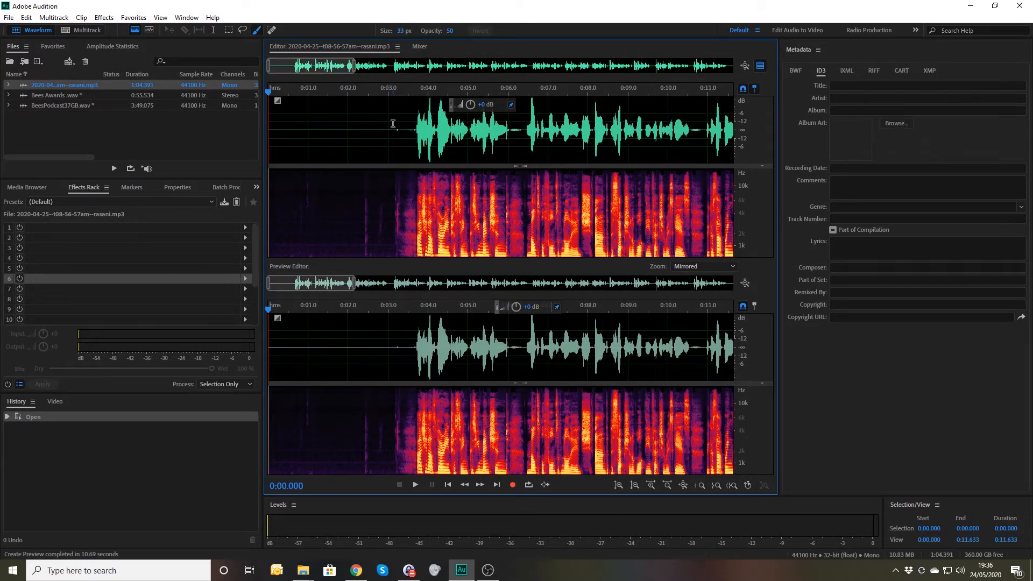
# Play the unprocessed MP3 recording's quiet lead-in from about 0:03 and again from about 0:00.5
pyautogui.click(391, 95)
pyautogui.press('space')
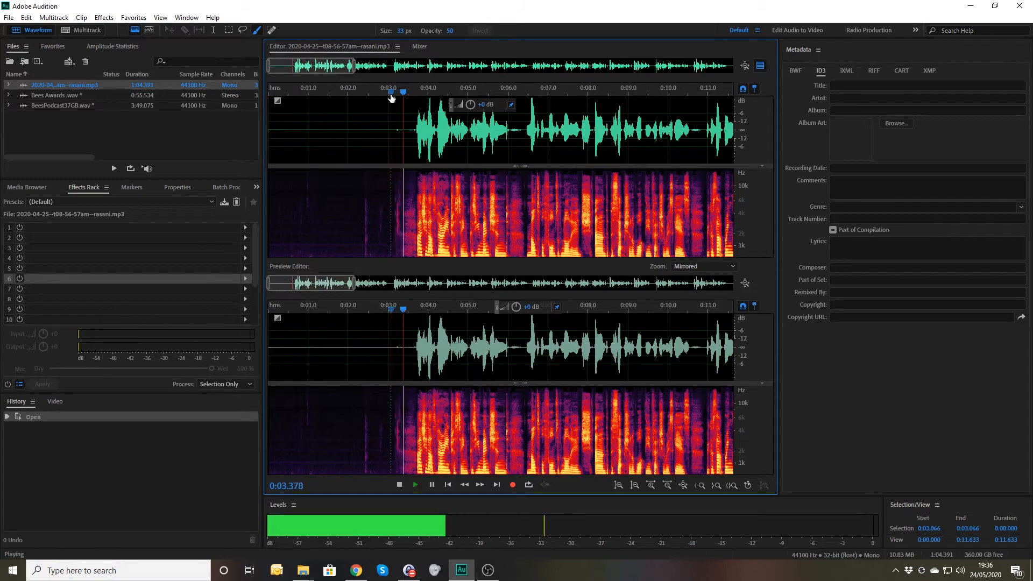
pyautogui.press('space')
pyautogui.click(392, 97)
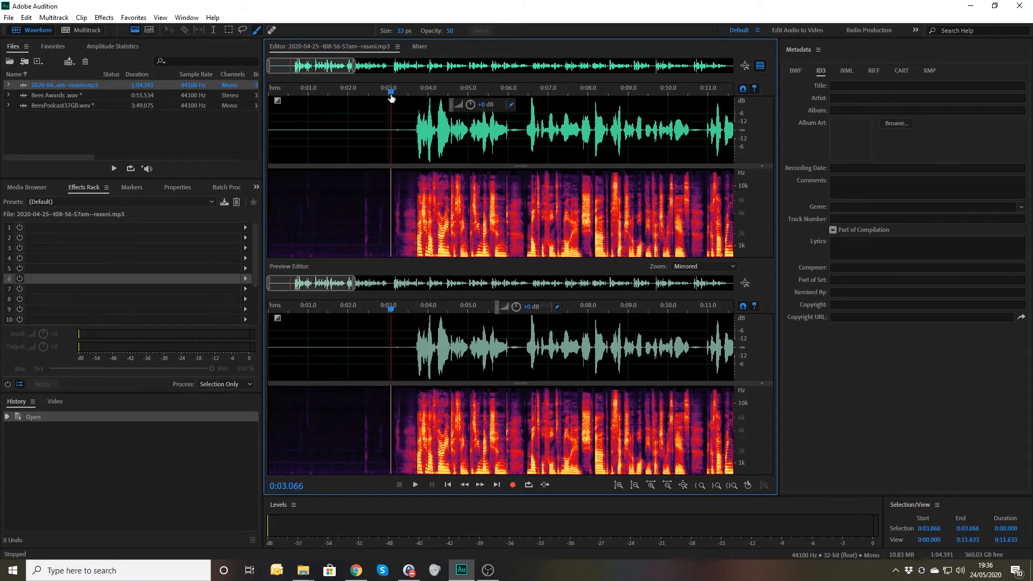
pyautogui.click(289, 94)
pyautogui.press('space')
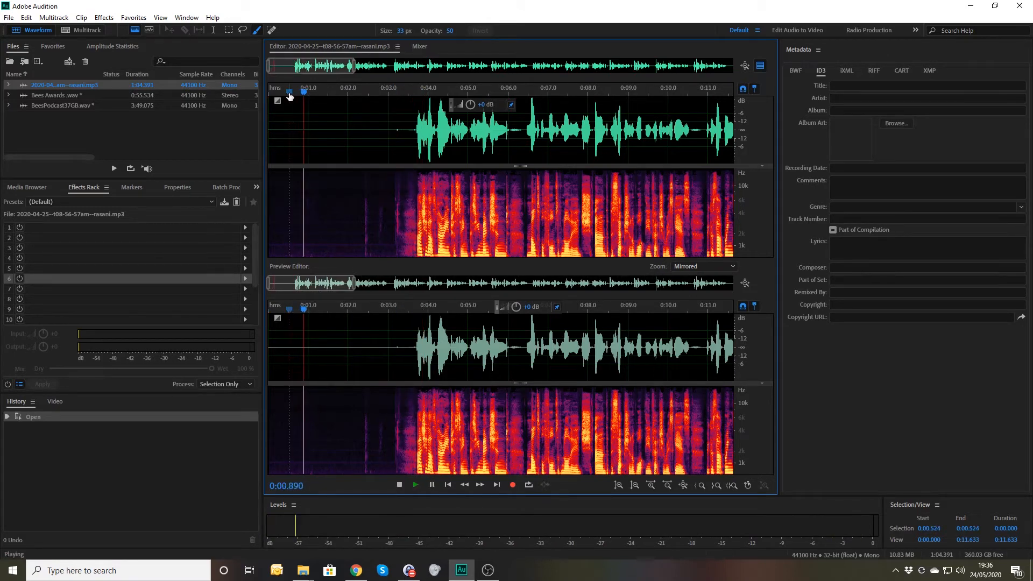
pyautogui.press('space')
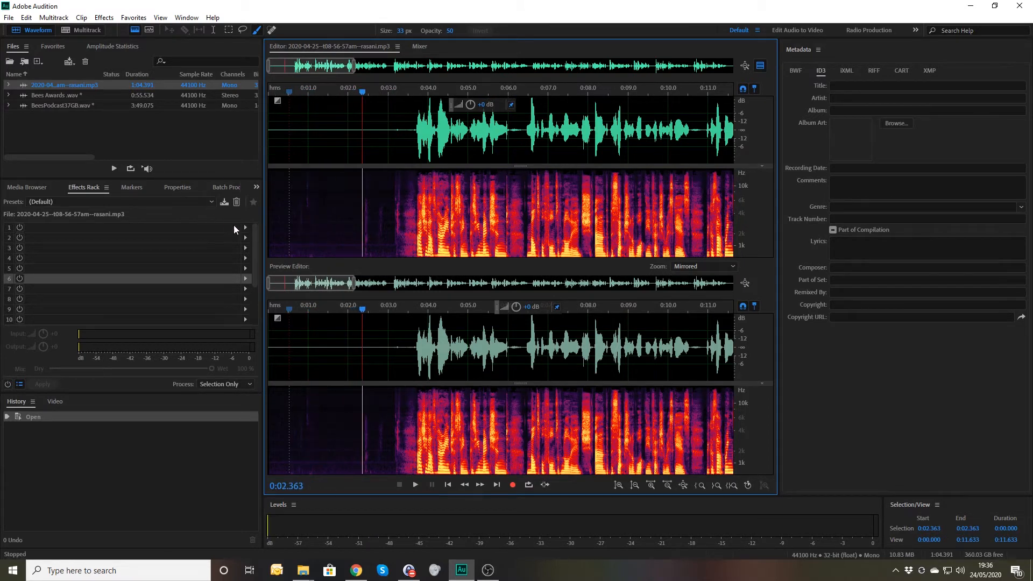
# Load the Mark effects rack preset on the MP3 recording and enable its Dynamics effect
pyautogui.click(161, 203)
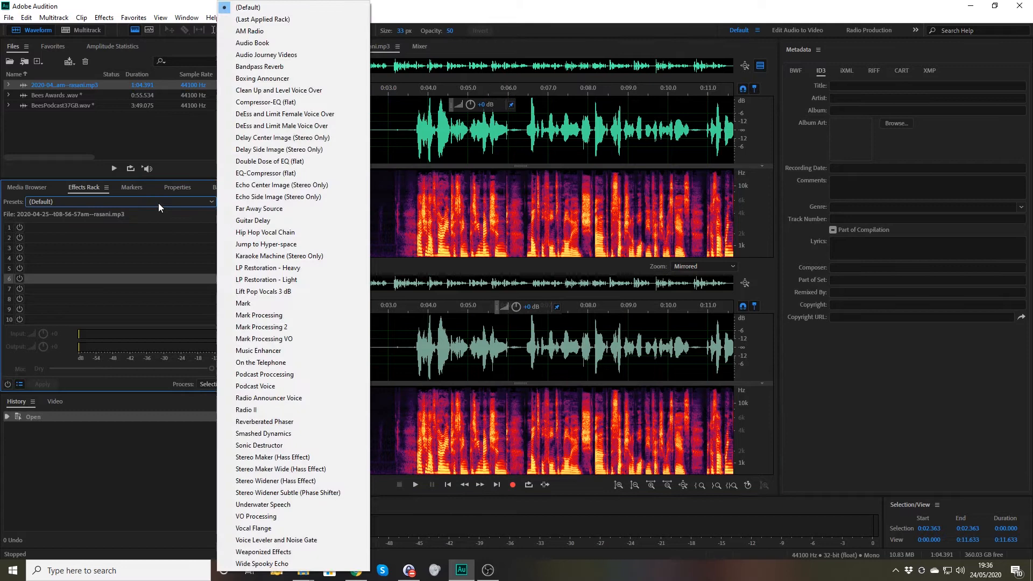
pyautogui.click(244, 316)
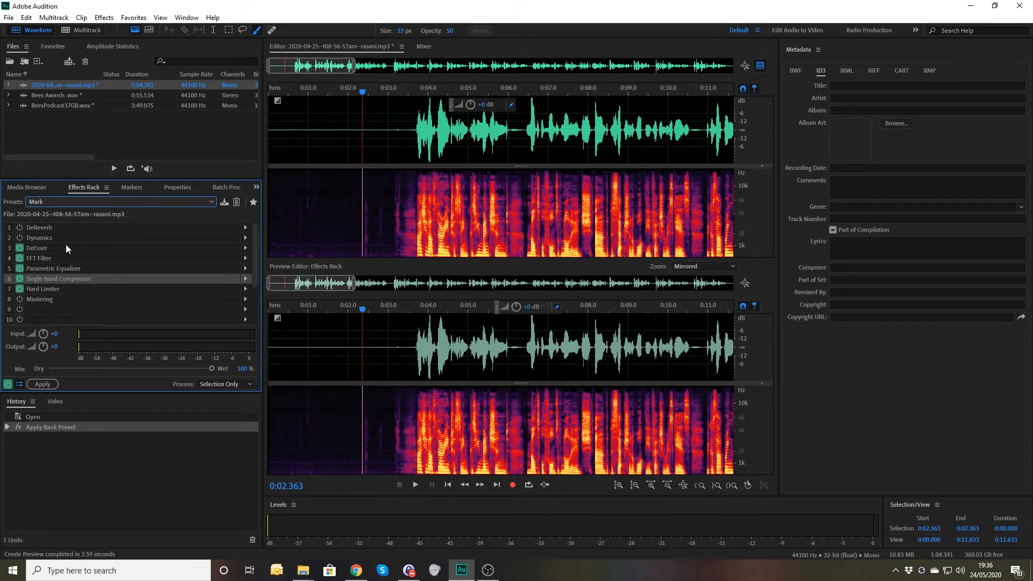
pyautogui.click(19, 238)
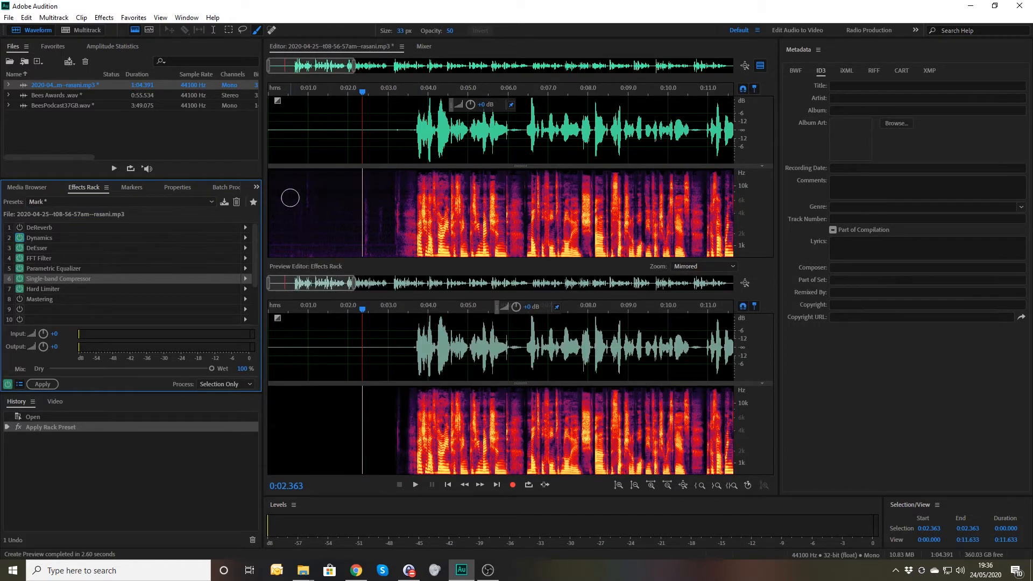
# Play the MP3 recording from about 0:00.6 into the first words with the rack effects on
pyautogui.click(291, 98)
pyautogui.press('space')
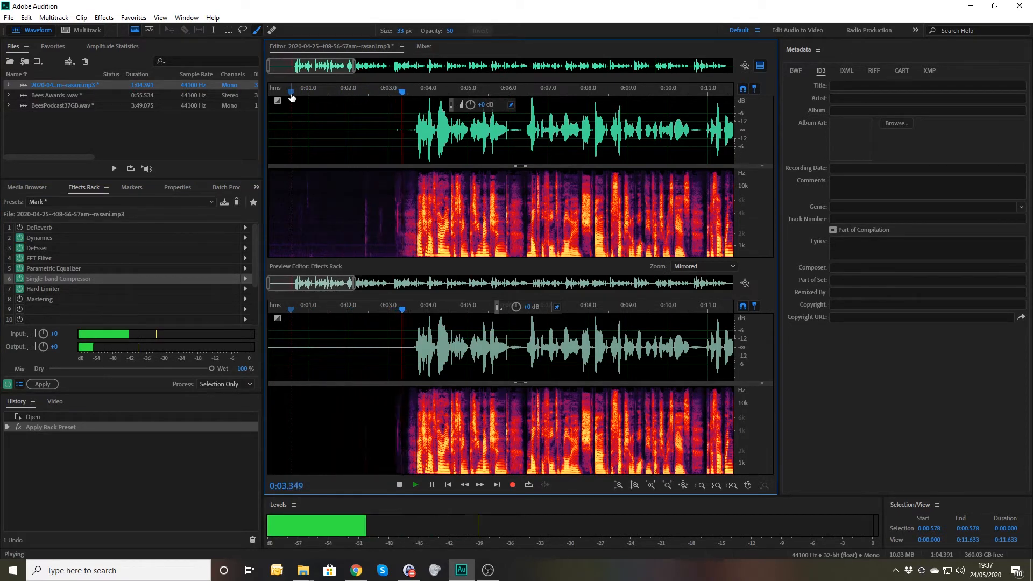
pyautogui.press('space')
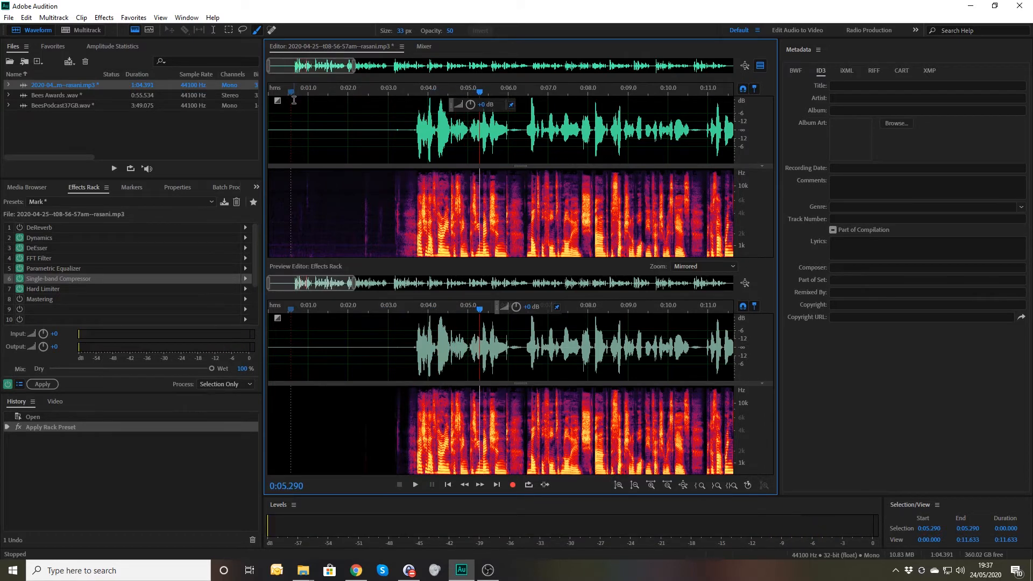
# Turn on the DeEsser's Output Sibilance Only, play its output from about 0:05 and 0:07.6, and close its window
pyautogui.doubleClick(37, 247)
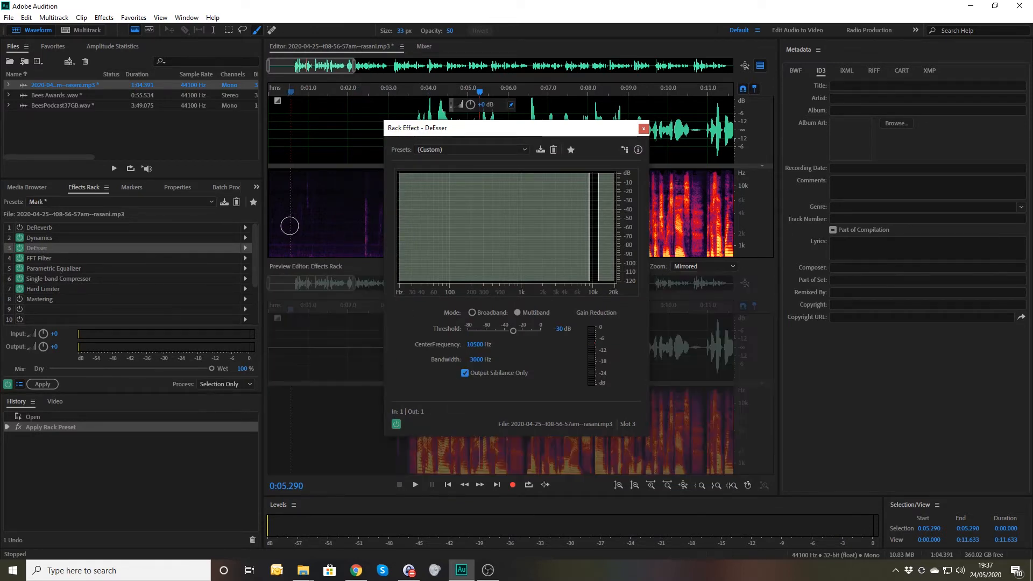
pyautogui.press('space')
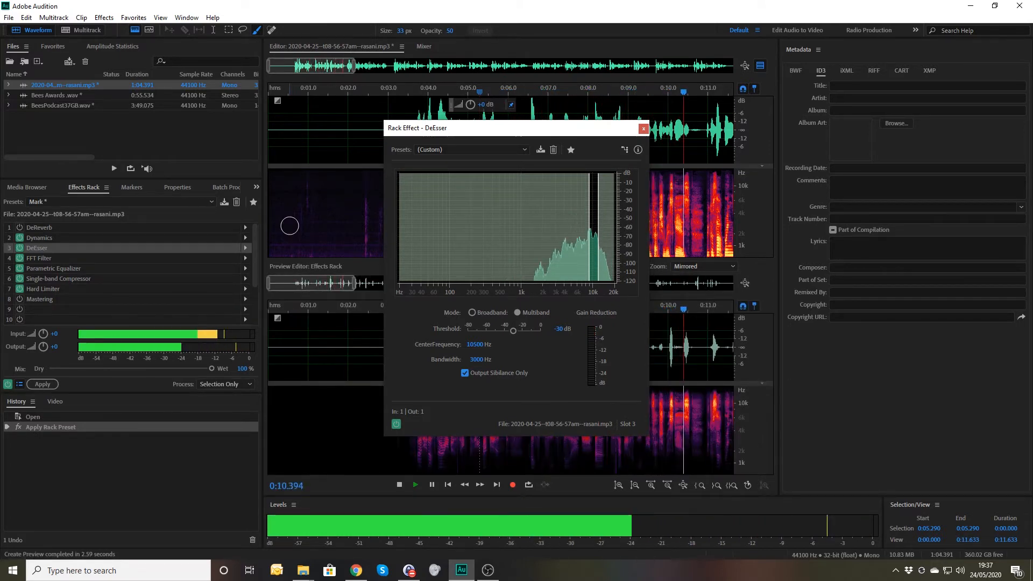
pyautogui.press('space')
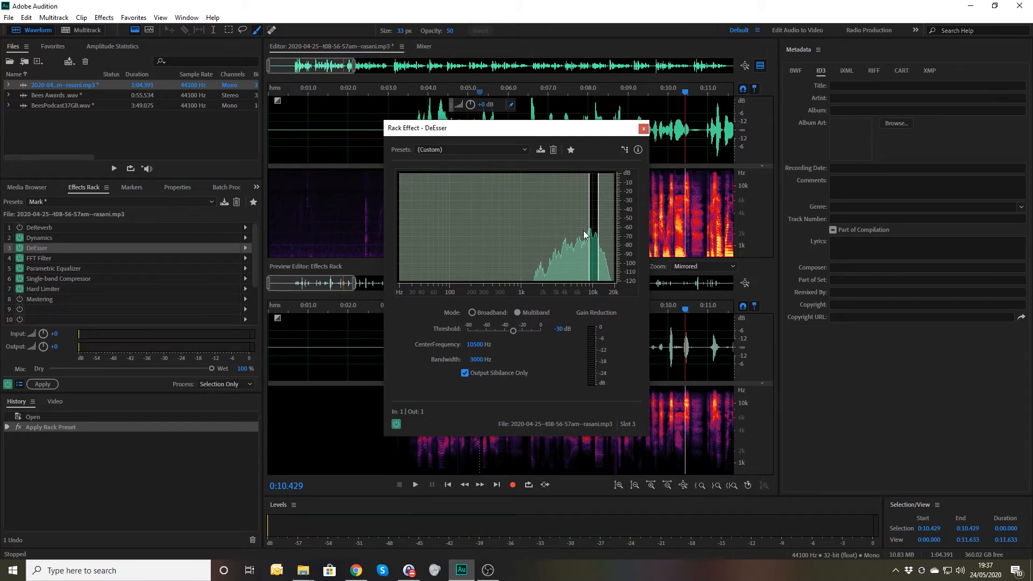
pyautogui.click(574, 92)
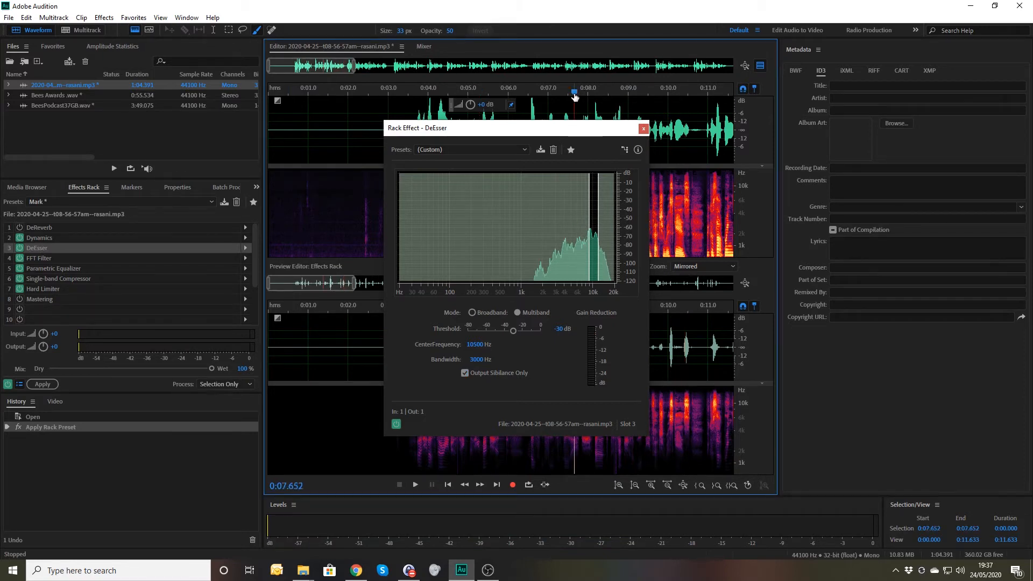
pyautogui.press('space')
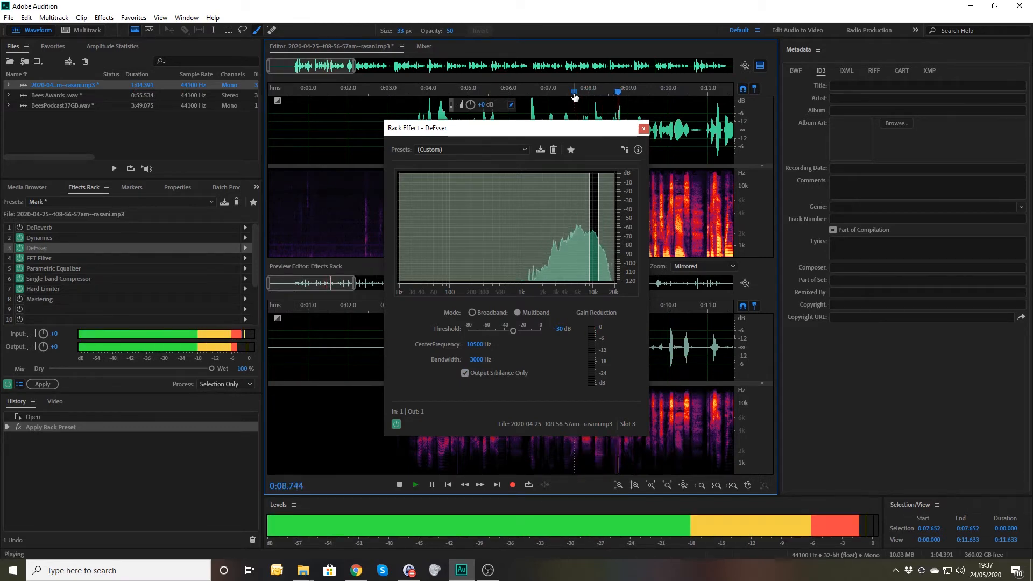
pyautogui.press('space')
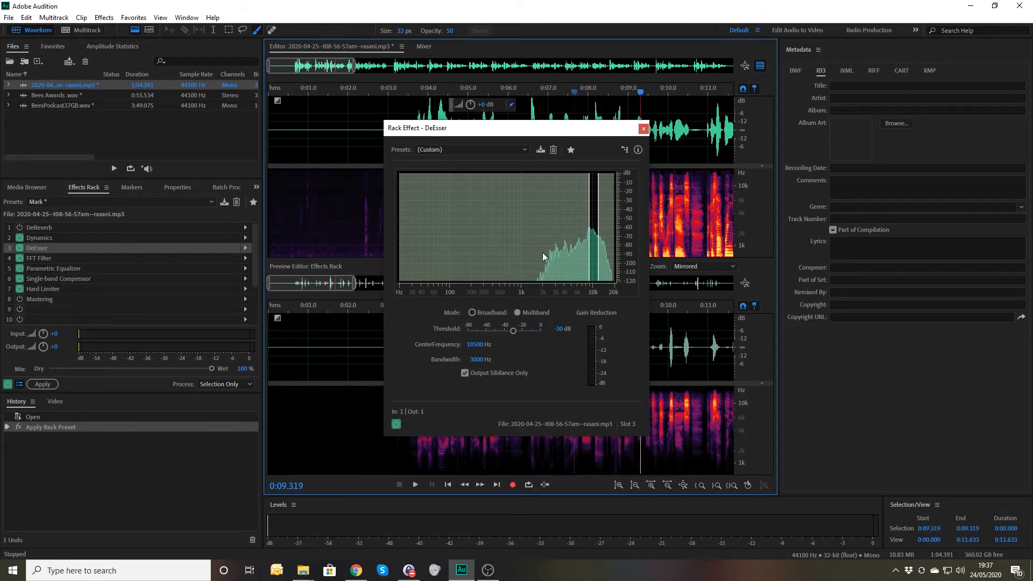
pyautogui.click(643, 129)
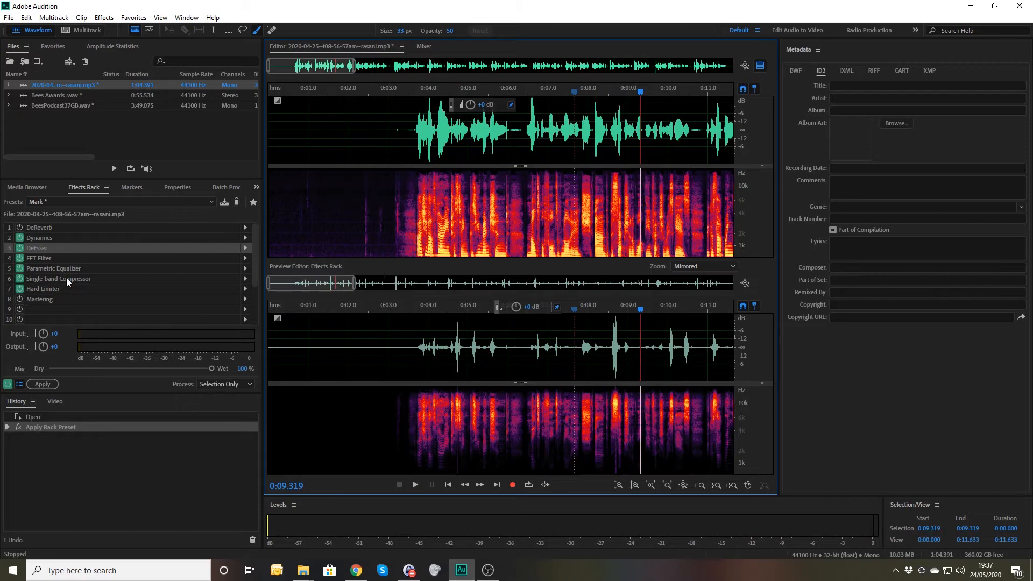
# Show the Parametric Equalizer settings and play about one second of the recording from 0:09
pyautogui.doubleClick(40, 270)
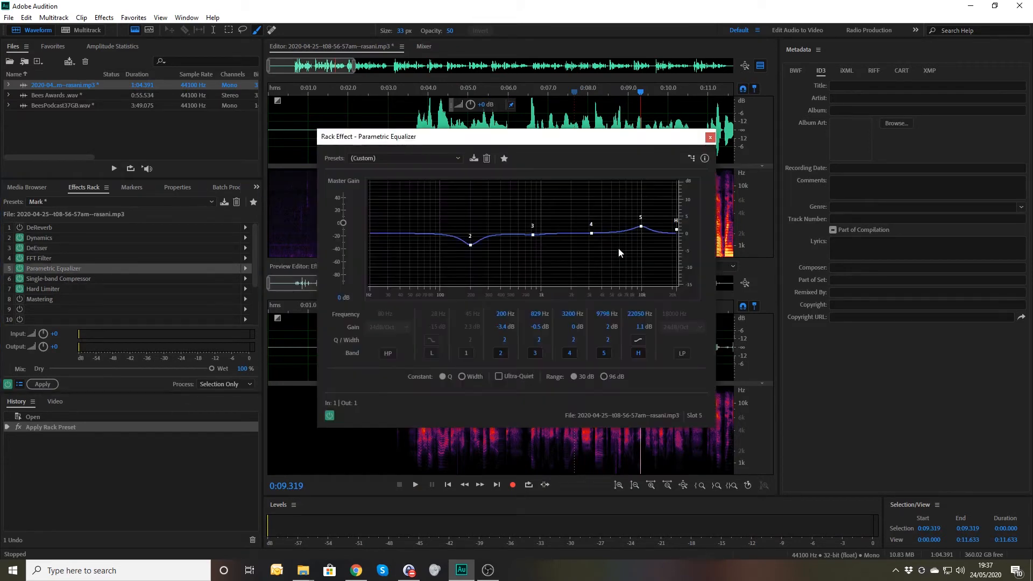
pyautogui.press('space')
pyautogui.press('space')
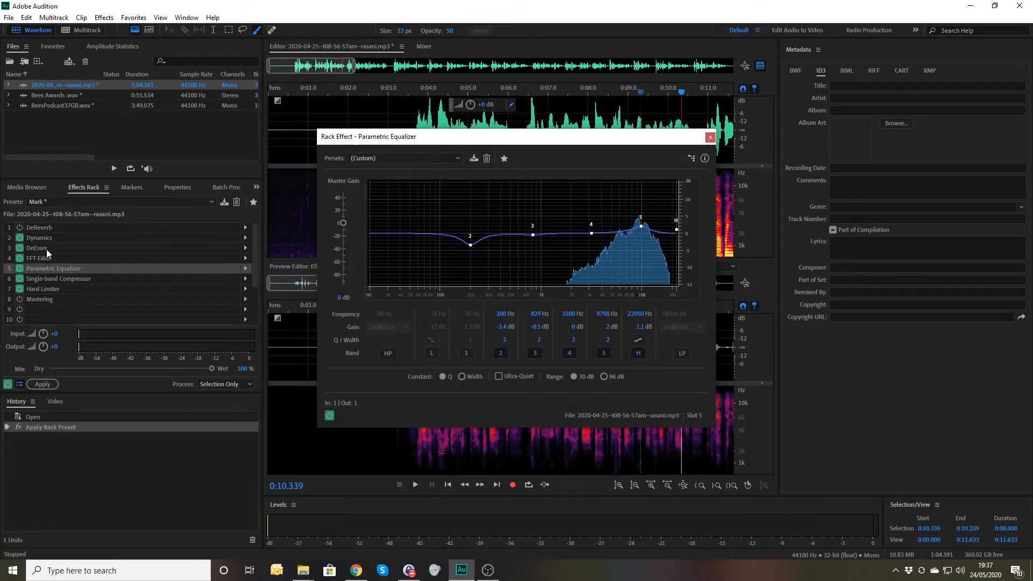
# Turn off Output Sibilance Only in the DeEsser and close its window
pyautogui.doubleClick(43, 247)
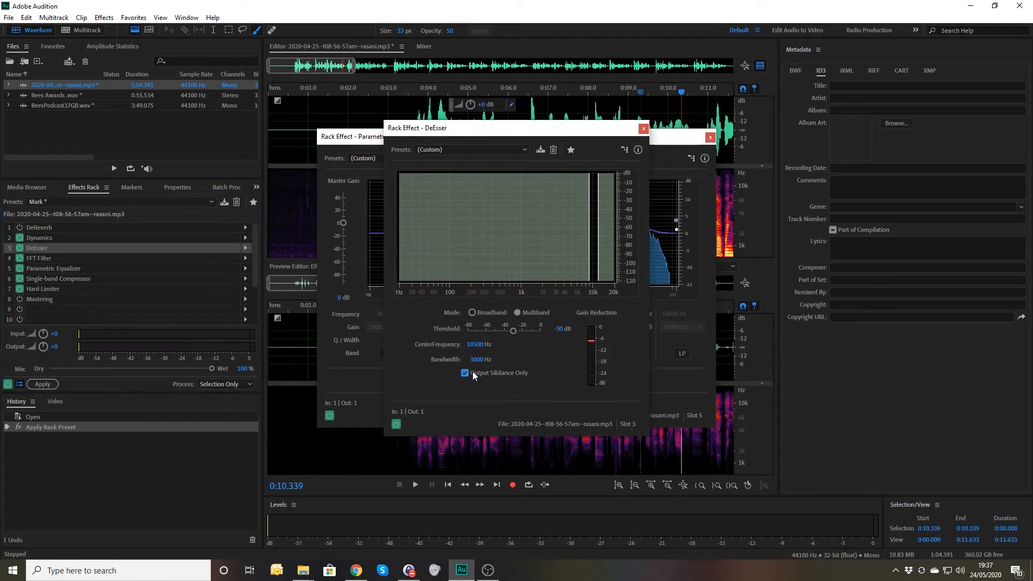
pyautogui.click(643, 129)
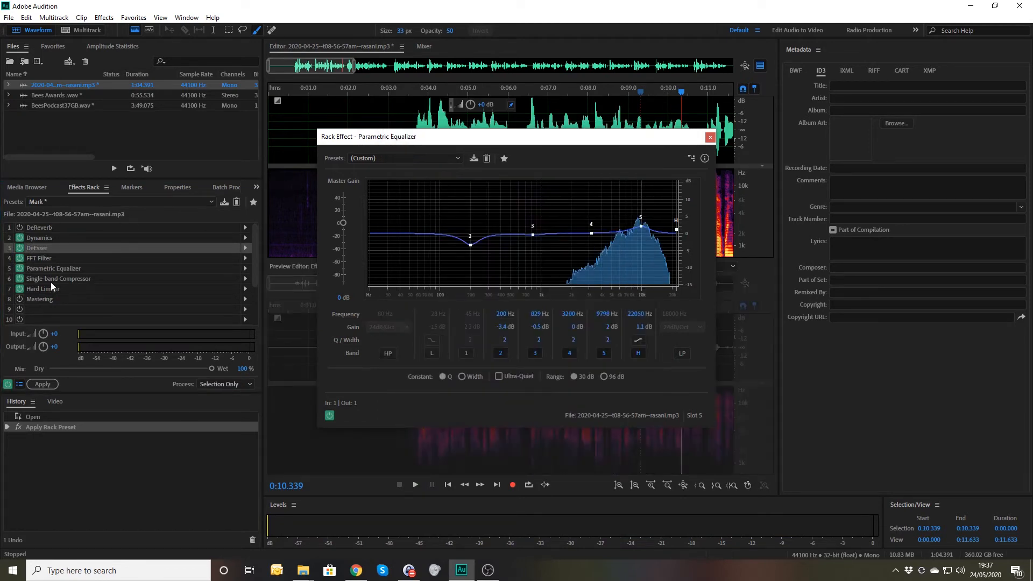
# Play the speech from about 0:03.6 and examine its spectrum around the Parametric Equalizer's 9798 Hz band
pyautogui.click(413, 92)
pyautogui.press('space')
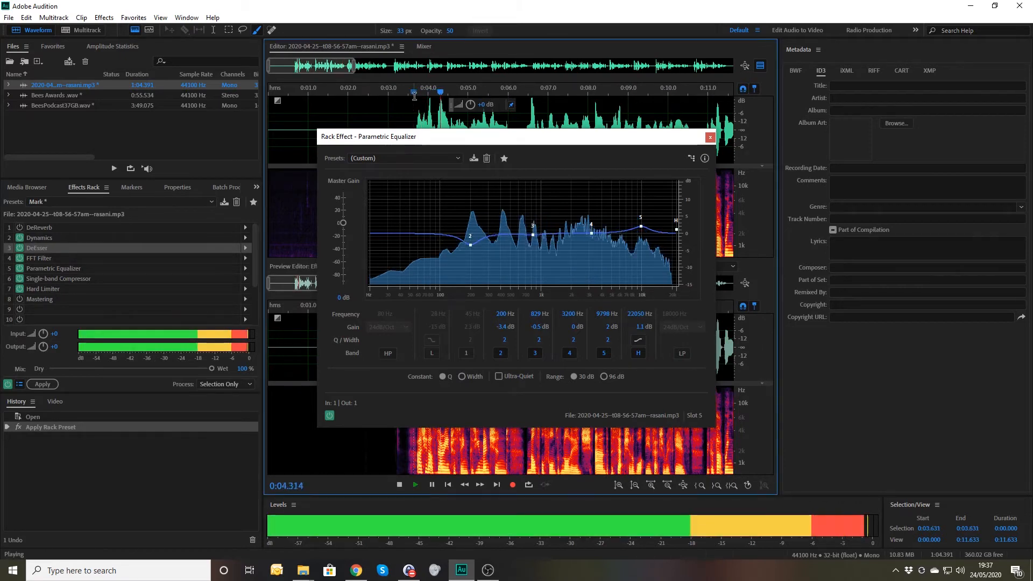
pyautogui.moveTo(648, 234)
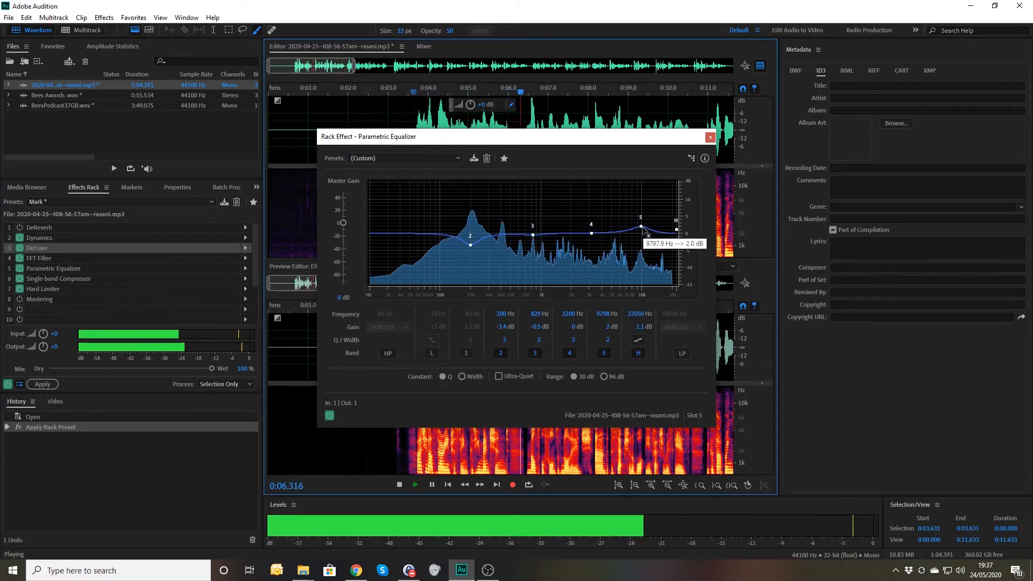
pyautogui.press('space')
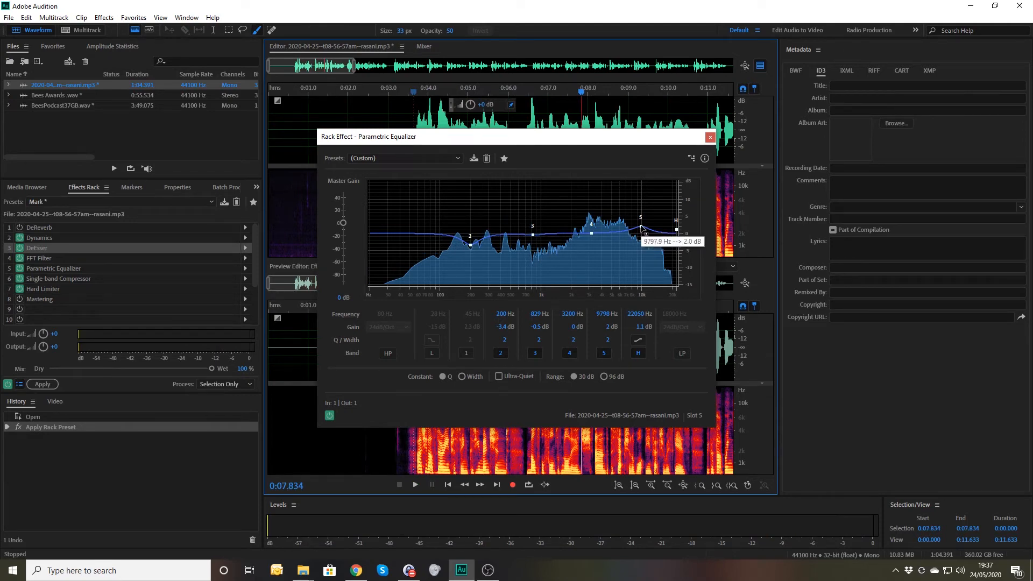
# During playback from 0:07.8, set the Parametric Equalizer's band 5 to 9678 Hz at -2.4 dB and band 2 to 150 Hz at -5.5 dB
pyautogui.press('space')
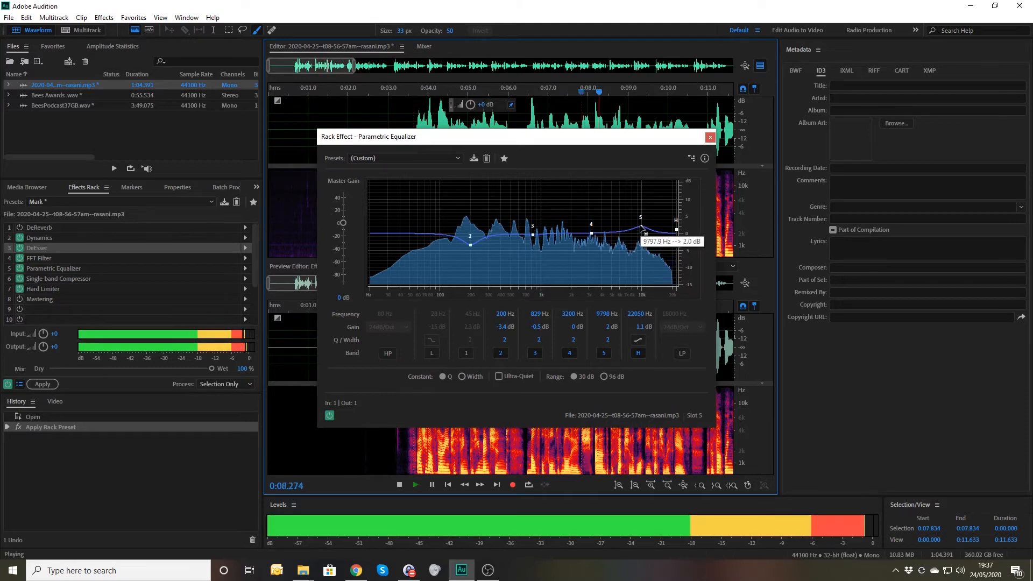
pyautogui.moveTo(642, 228); pyautogui.dragTo(642, 241)
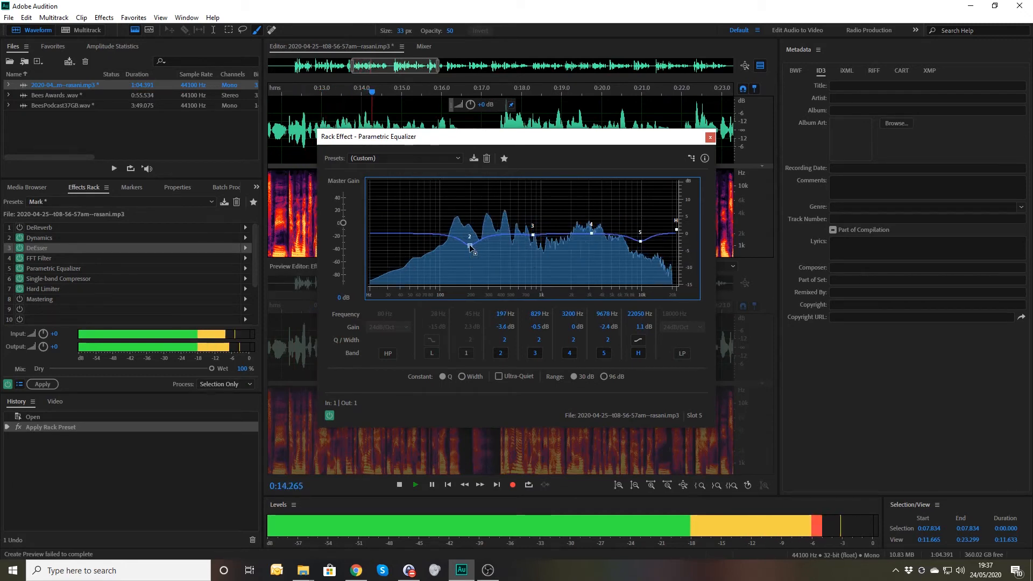
pyautogui.moveTo(470, 247)
pyautogui.mouseDown()
pyautogui.moveTo(473, 259)
pyautogui.moveTo(458, 253)
pyautogui.mouseUp()
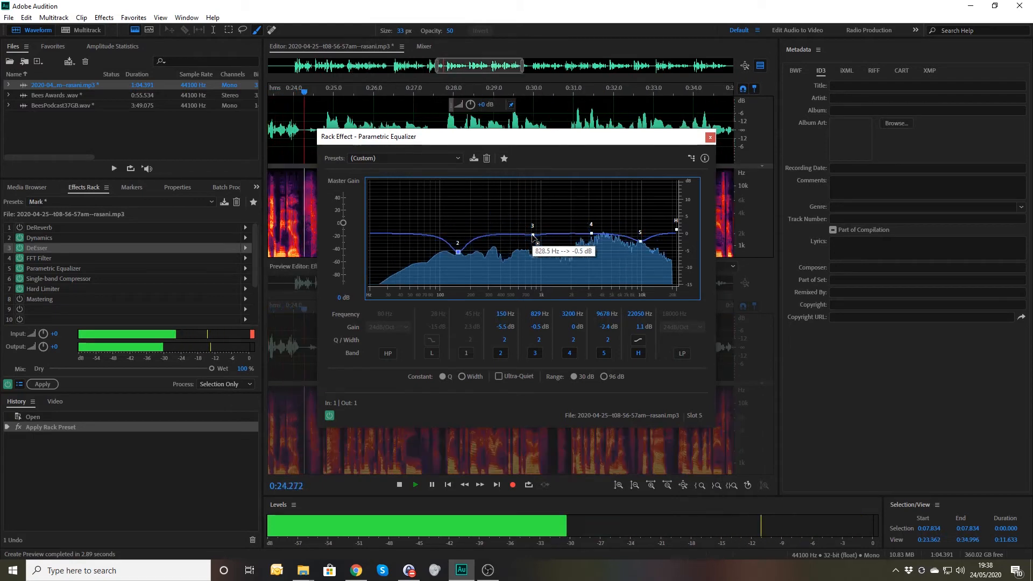
pyautogui.press('space')
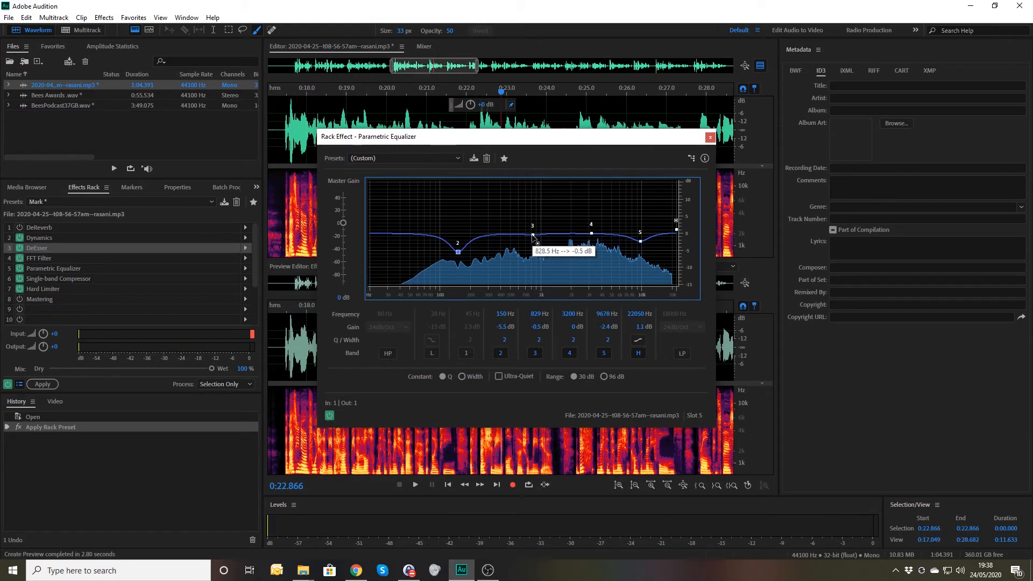
# During further playback, set equalizer band 4 to 5847 Hz at -1.6 dB and band 3 to 972 Hz at 2.2 dB, and close its window
pyautogui.press('space')
pyautogui.moveTo(532, 235); pyautogui.dragTo(619, 238)
pyautogui.press('space')
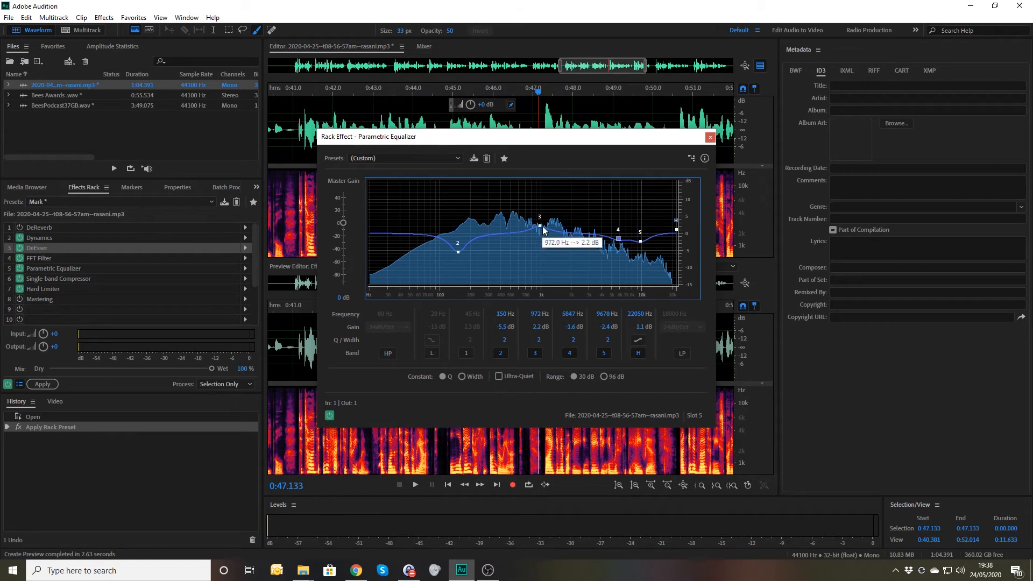
pyautogui.click(711, 138)
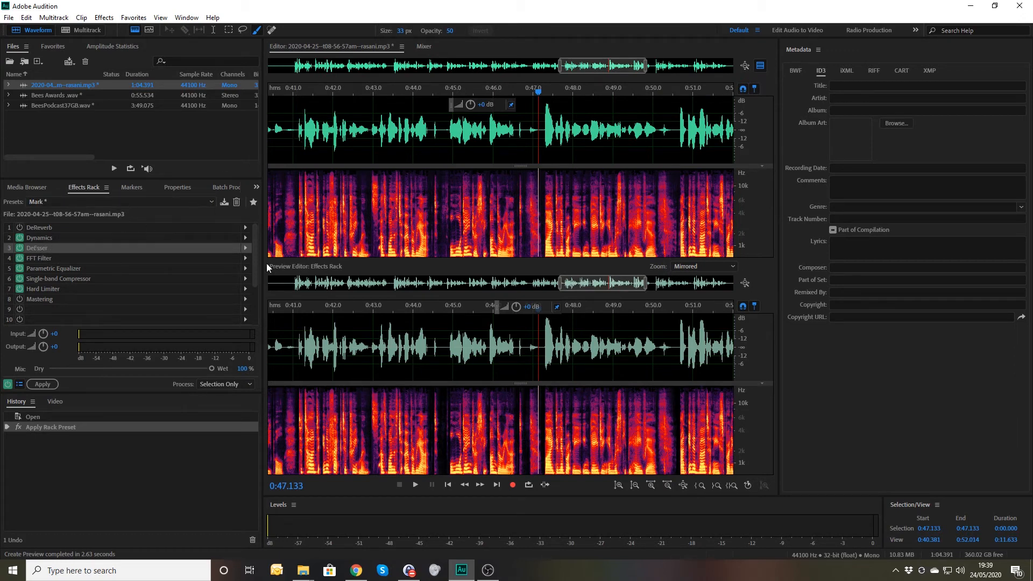
# Set the Single-band Compressor's ratio to 10:1 and move its window clear of the full-length preview waveform
pyautogui.click(322, 142)
pyautogui.press('\\')
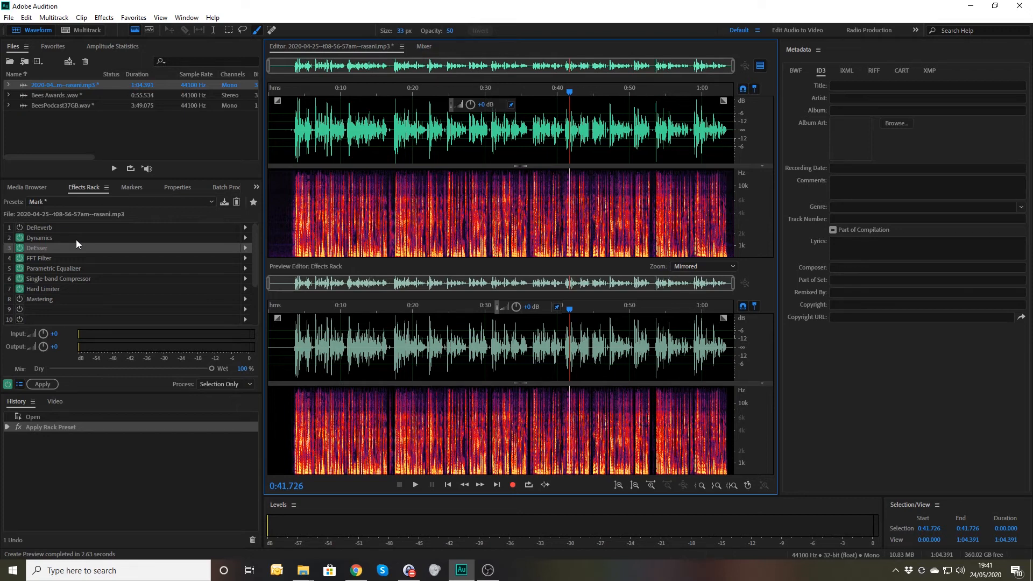
pyautogui.doubleClick(75, 279)
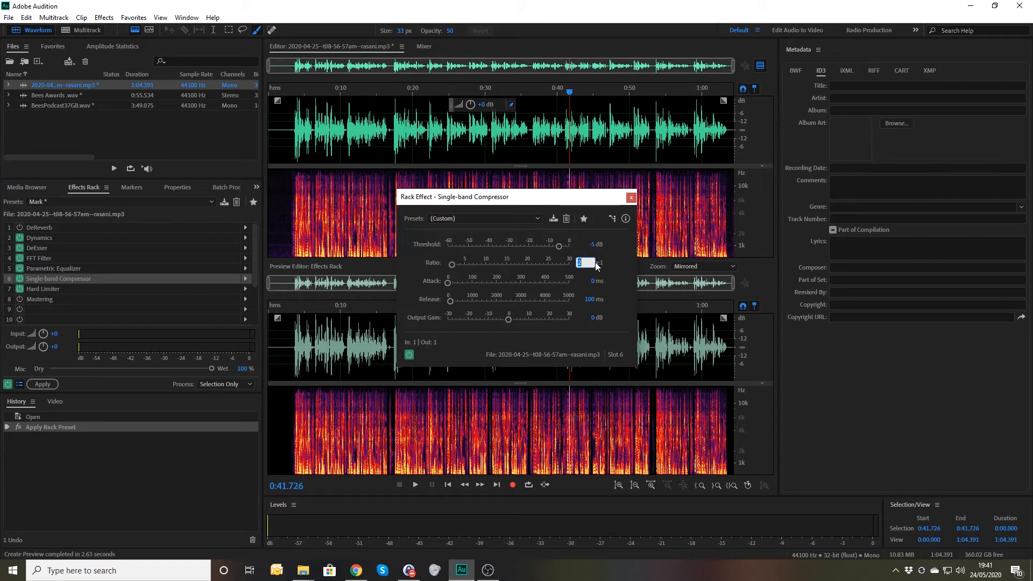
pyautogui.write('10')
pyautogui.press('Return')
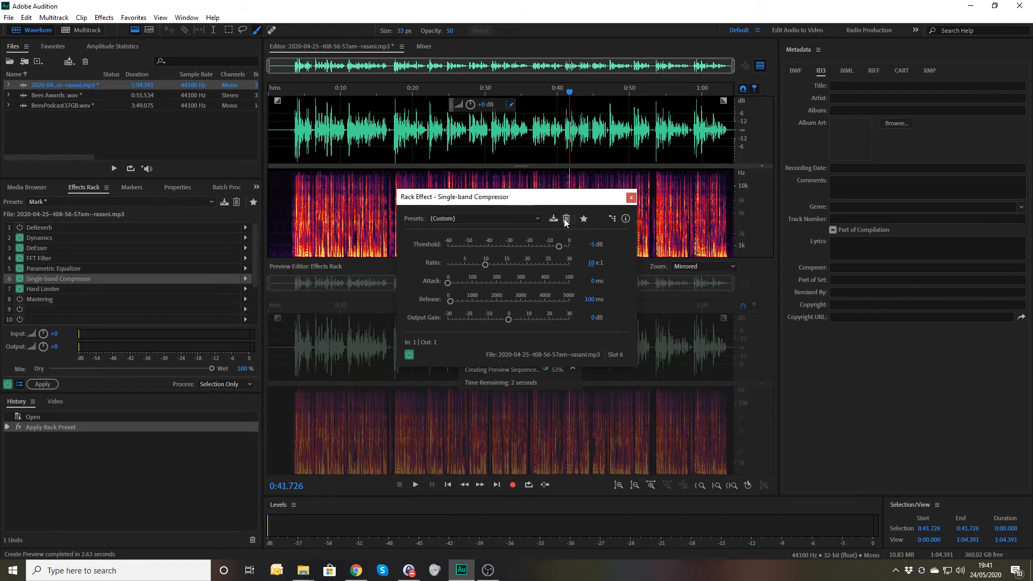
pyautogui.moveTo(550, 200); pyautogui.dragTo(745, 115)
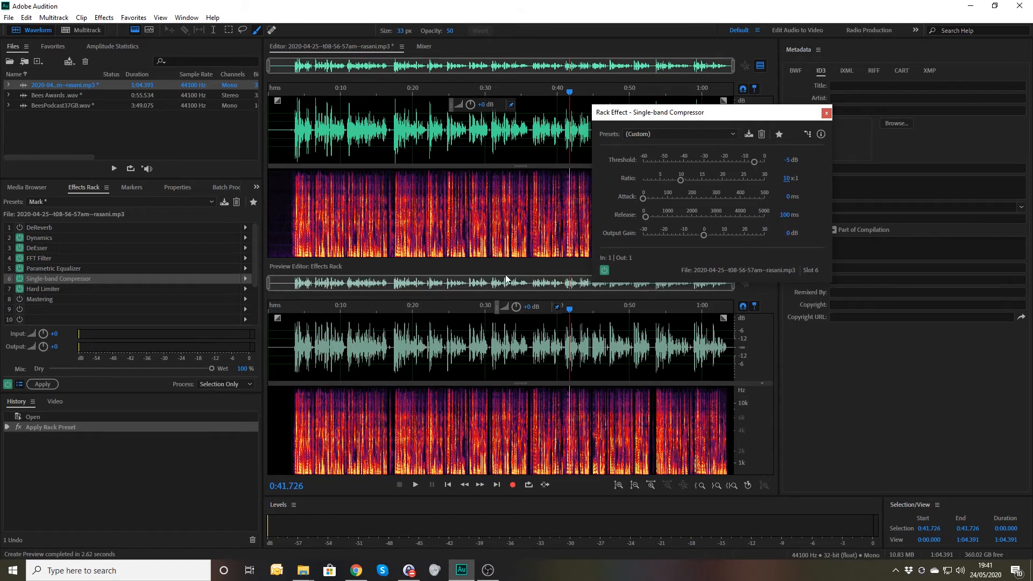
# Raise the Single-band Compressor's ratio to 20:1 and set its output gain to 5 dB
pyautogui.click(788, 178)
pyautogui.write('20')
pyautogui.press('Return')
pyautogui.write('5')
pyautogui.press('Return')
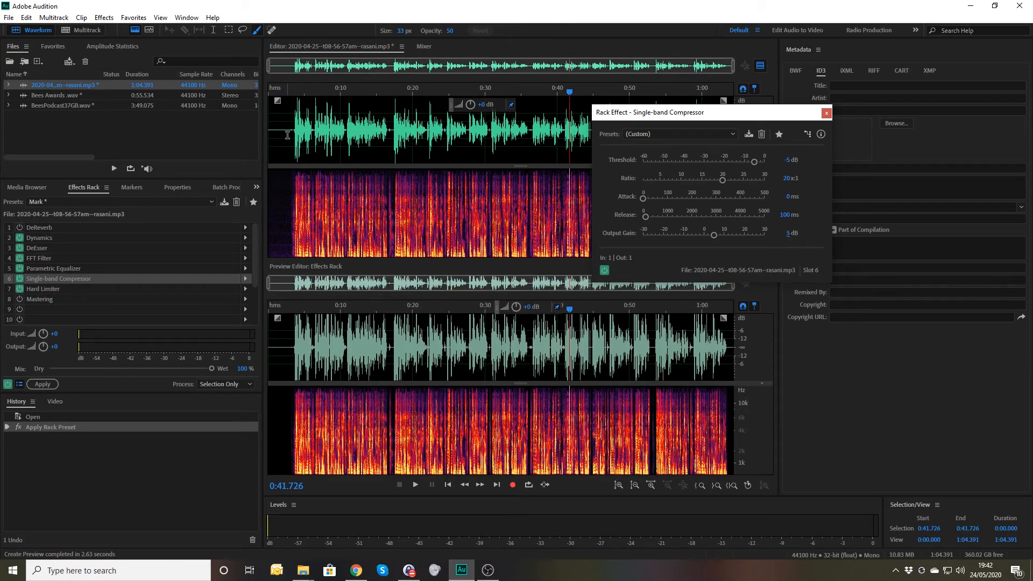
# Play the heavily compressed speech from about 0:02.7 to 0:08.8
pyautogui.click(288, 135)
pyautogui.press('space')
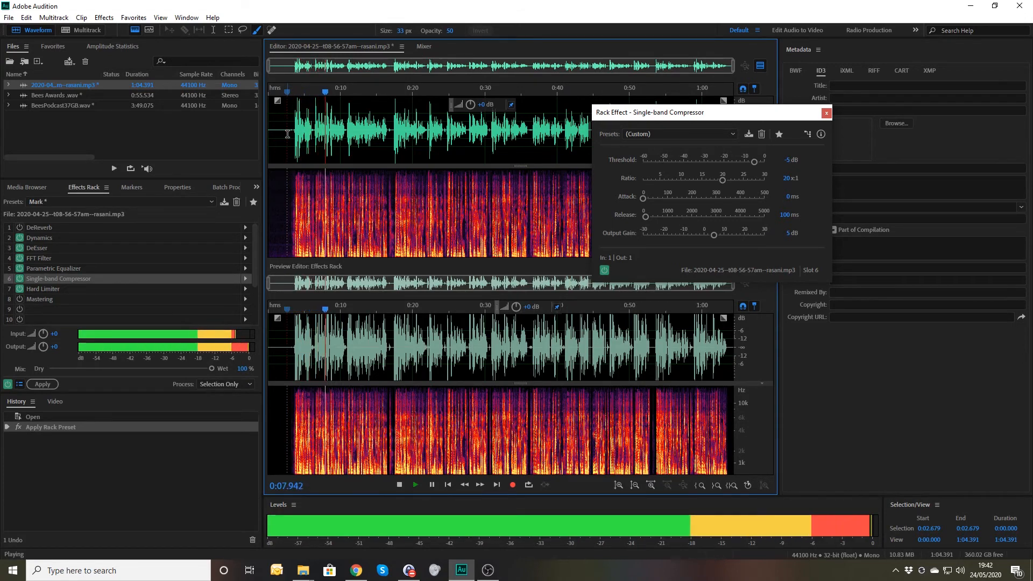
pyautogui.press('space')
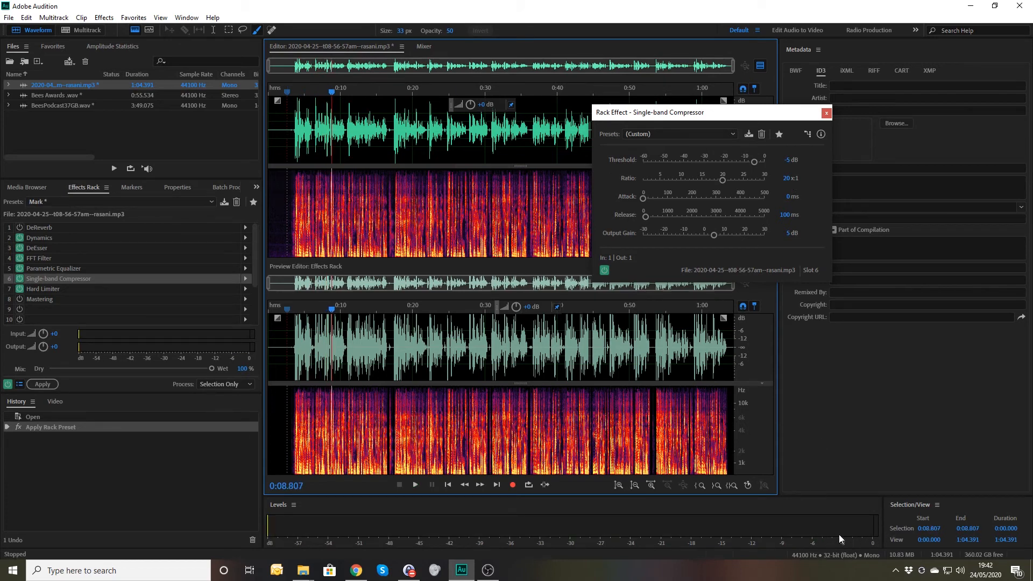
# Set the Single-band Compressor's ratio to 2:1 and its output gain to 0 dB
pyautogui.click(788, 178)
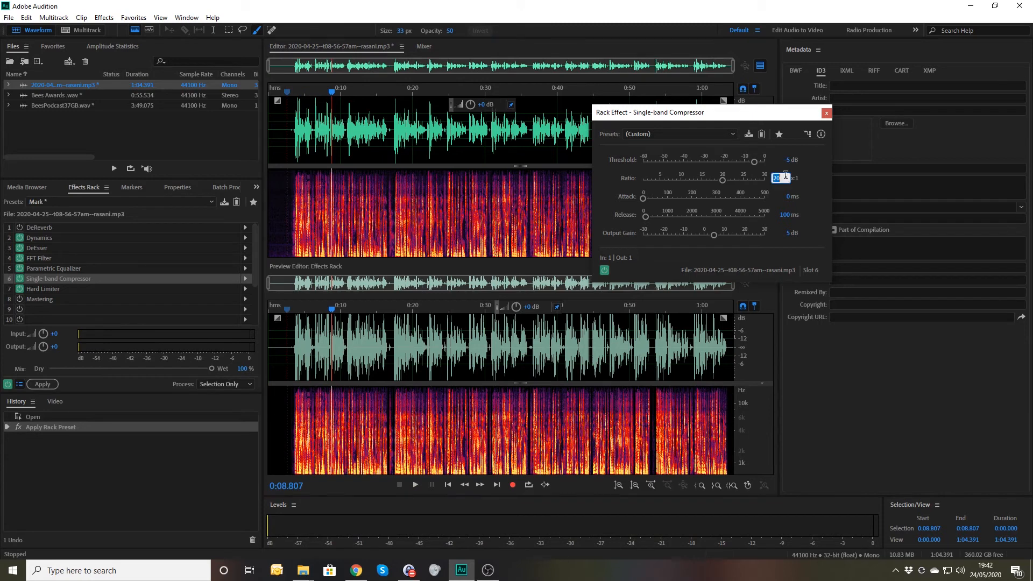
pyautogui.write('2')
pyautogui.press('Return')
pyautogui.click(788, 234)
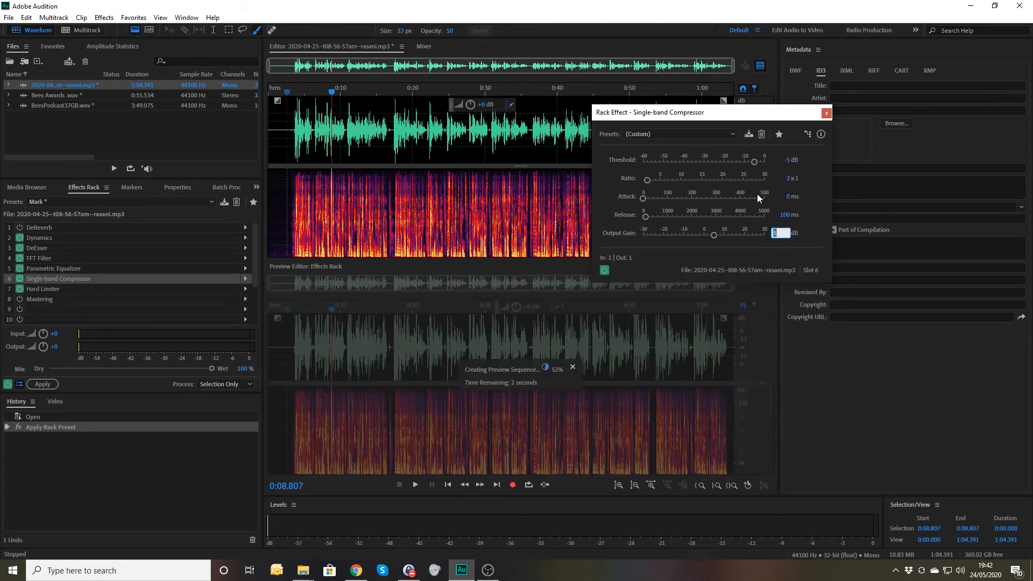
pyautogui.write('0')
pyautogui.press('Return')
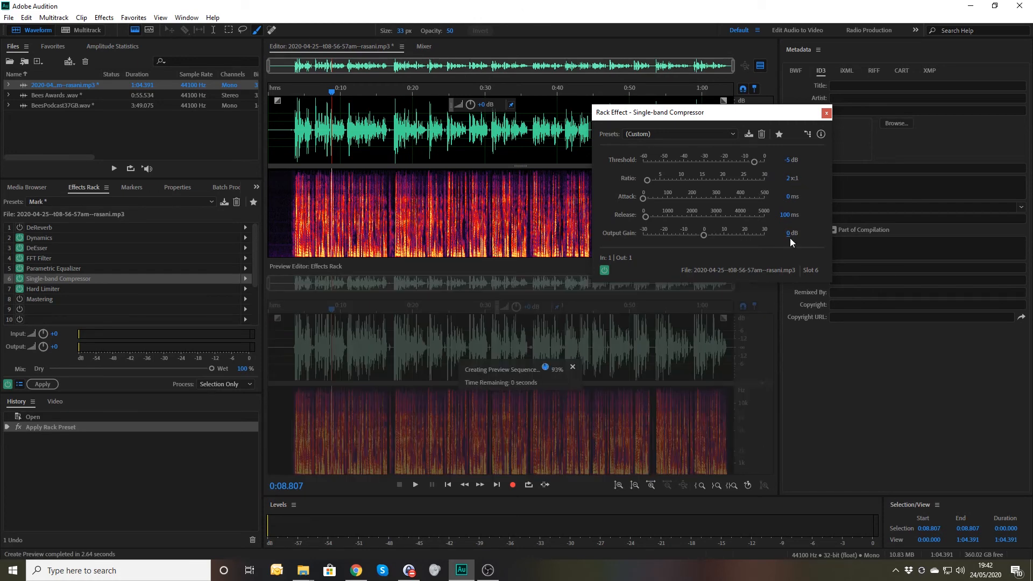
# Play the lightly compressed speech from about 0:03.3 to 0:14.2 and close the compressor window
pyautogui.click(292, 144)
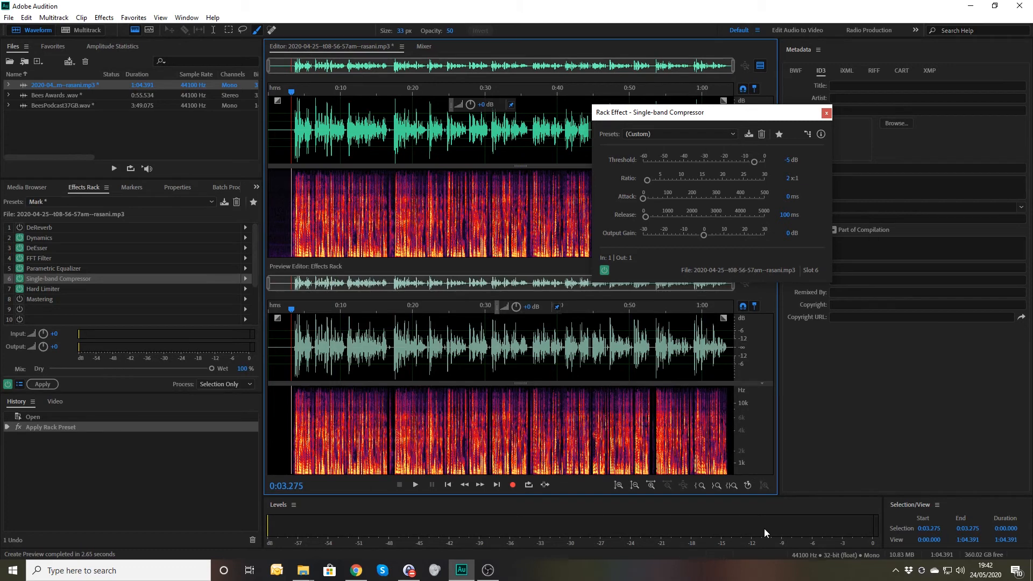
pyautogui.press('space')
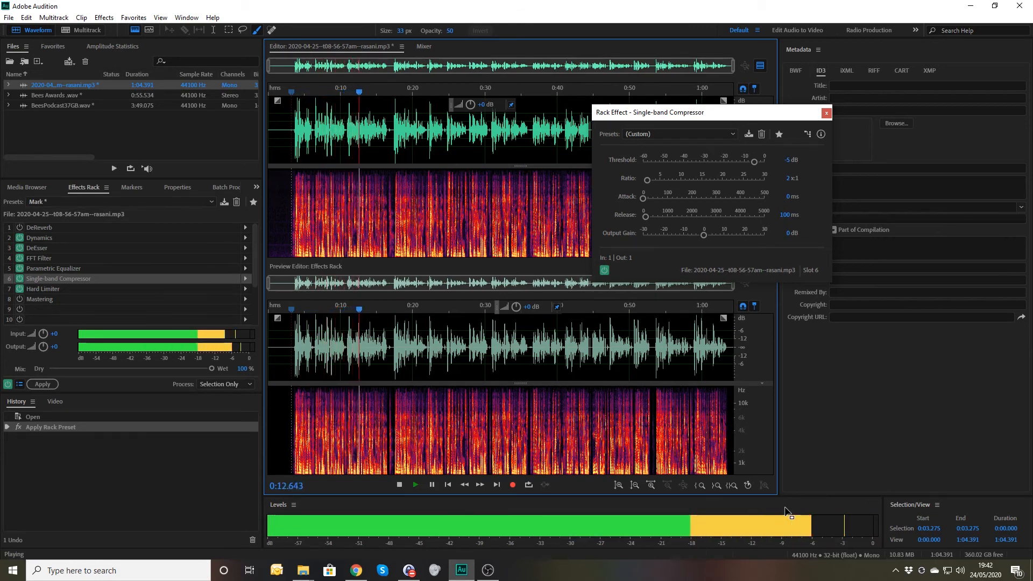
pyautogui.press('space')
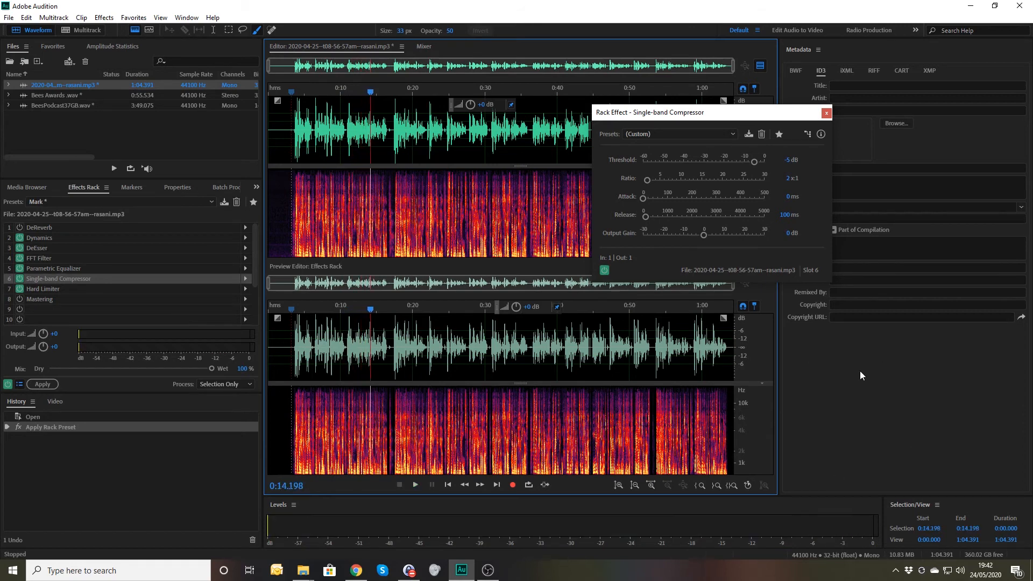
pyautogui.click(827, 113)
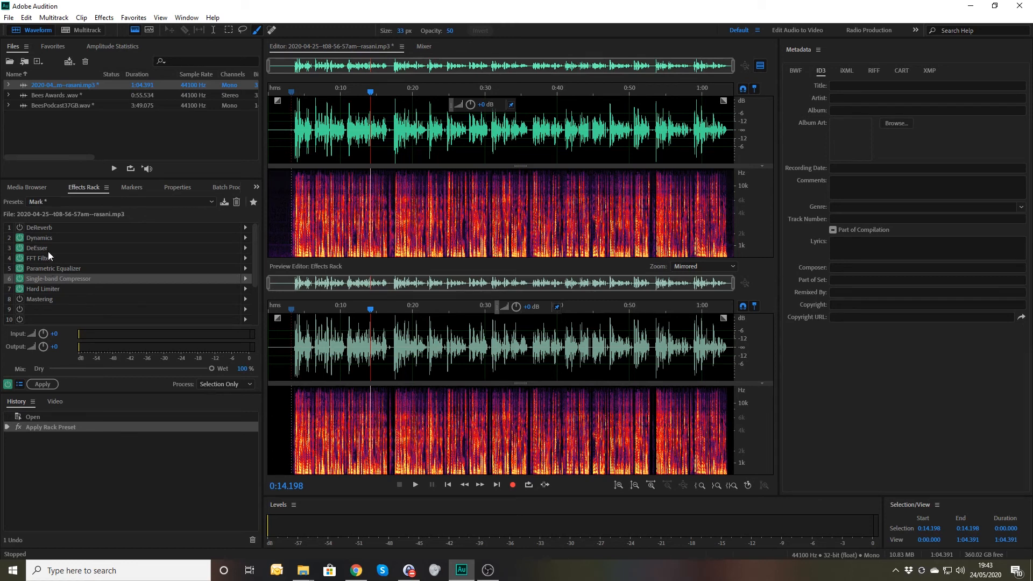
# Review the rack's DeEsser, Parametric Equalizer, FFT Filter and Dynamics settings one after another
pyautogui.doubleClick(46, 247)
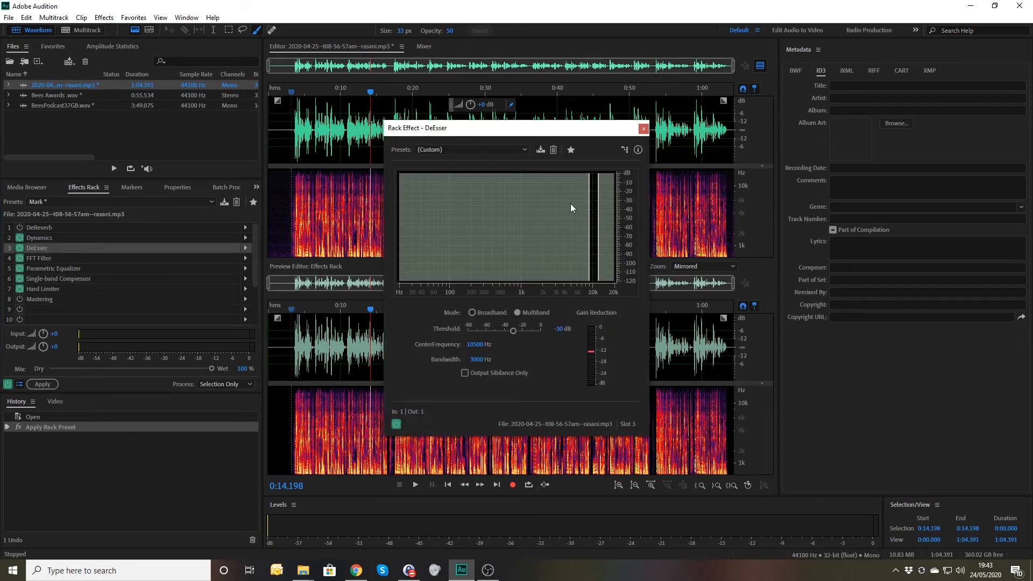
pyautogui.click(643, 128)
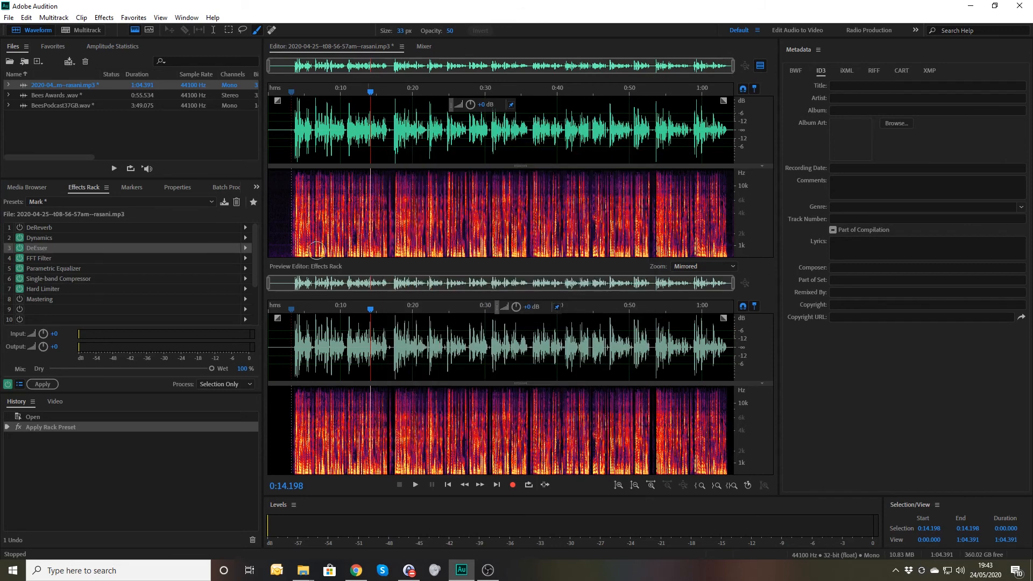
pyautogui.doubleClick(59, 266)
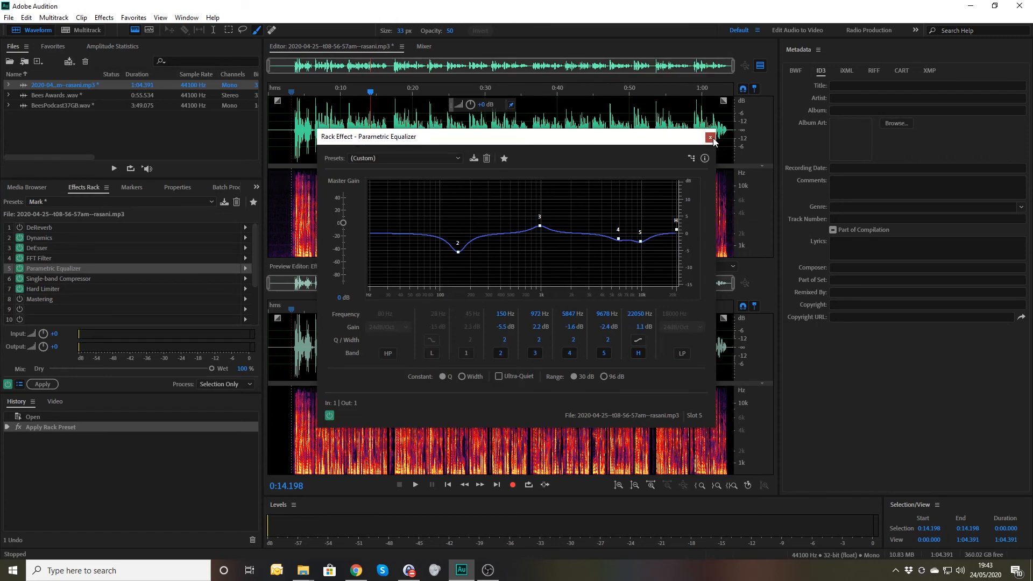
pyautogui.click(710, 137)
pyautogui.doubleClick(37, 258)
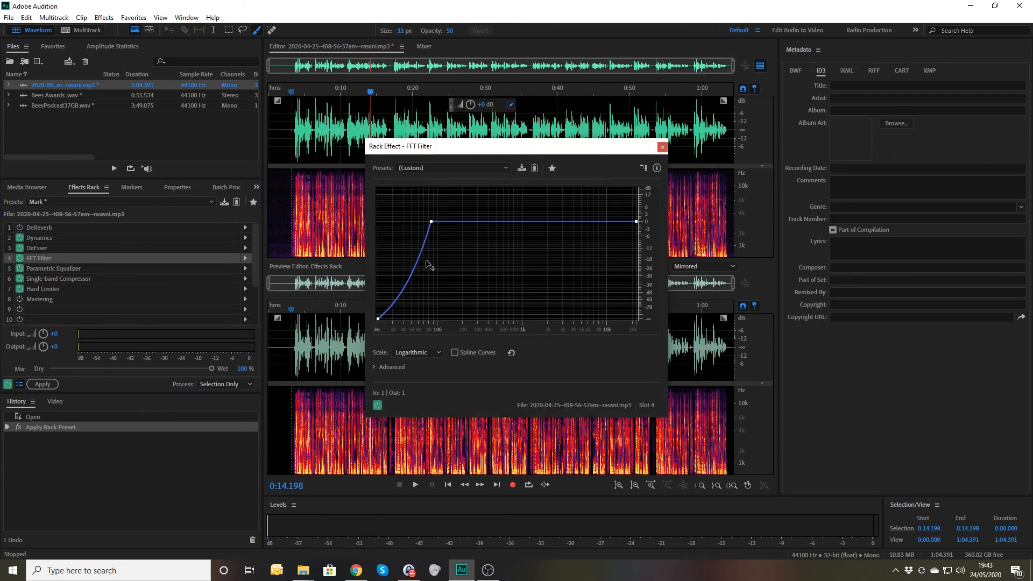
pyautogui.moveTo(430, 220)
pyautogui.doubleClick(37, 240)
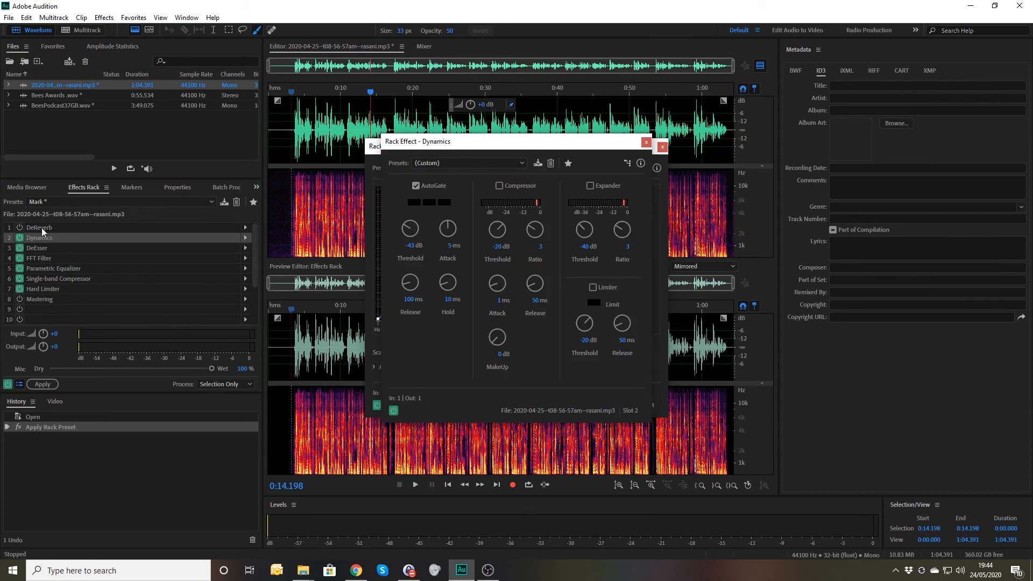
# Reload the Mark preset in the Effects Rack
pyautogui.click(140, 208)
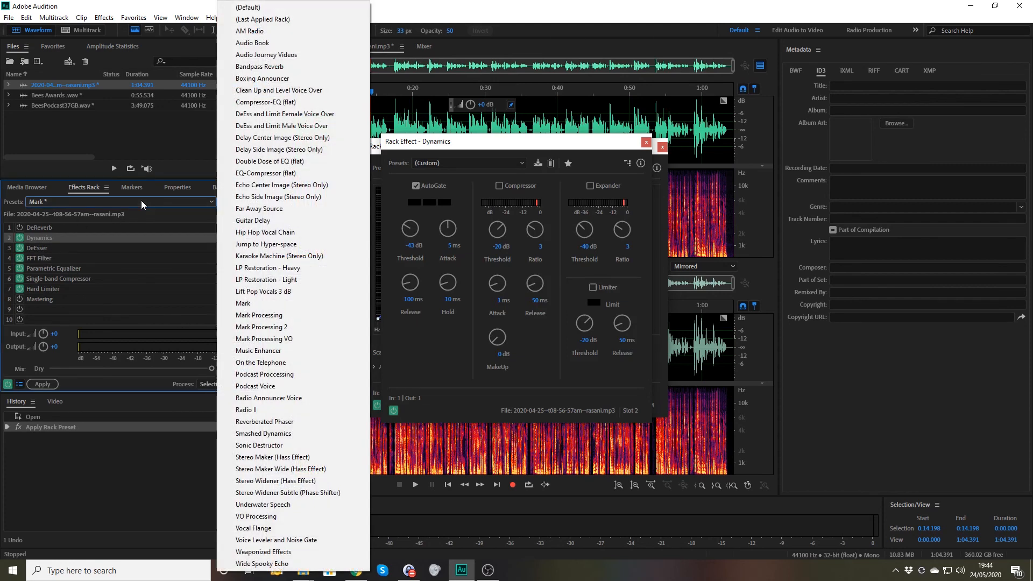
pyautogui.click(252, 305)
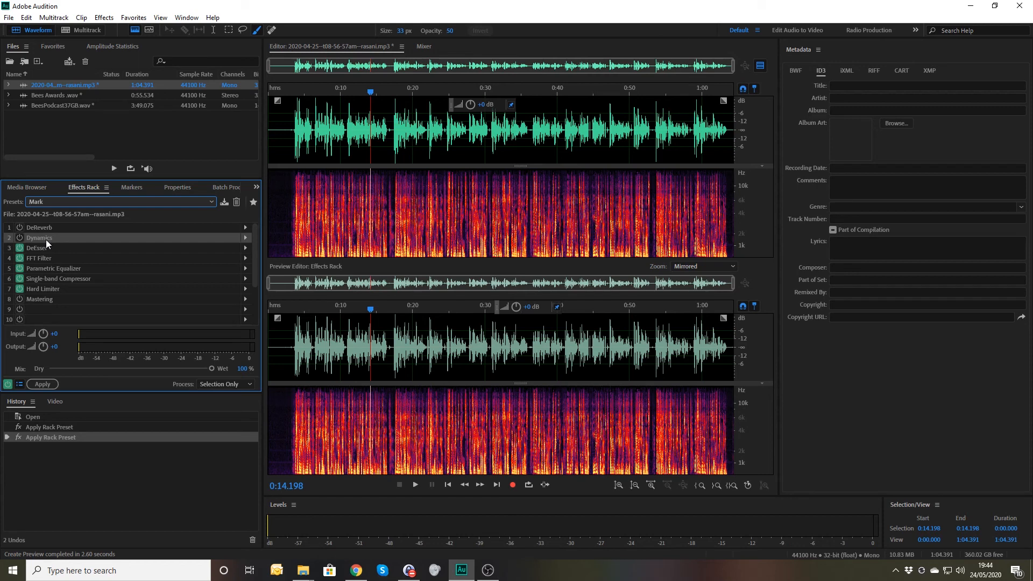
# Examine the Mastering effect's equalizer, exciter and loudness settings and close its window
pyautogui.click(43, 299)
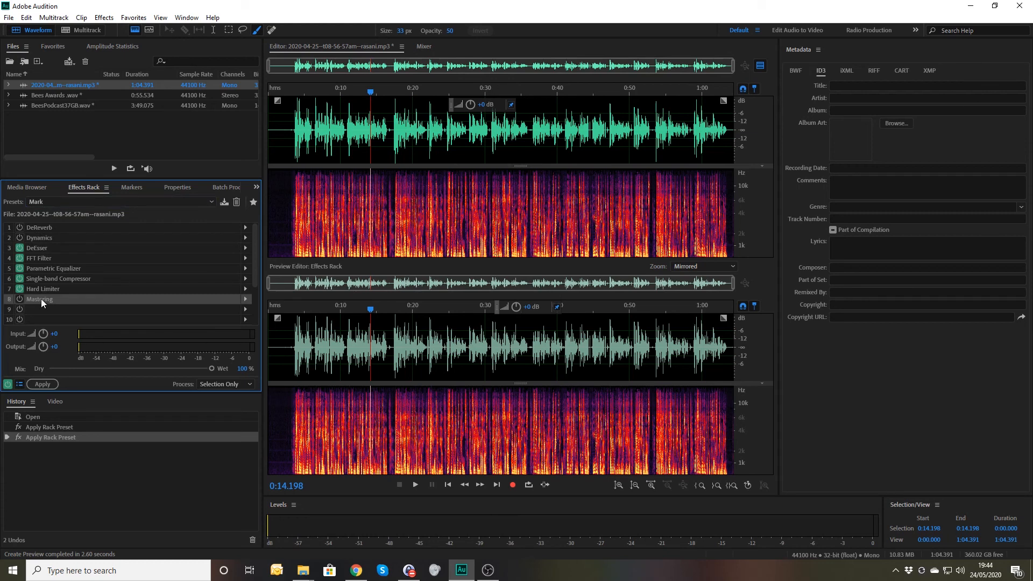
pyautogui.doubleClick(36, 300)
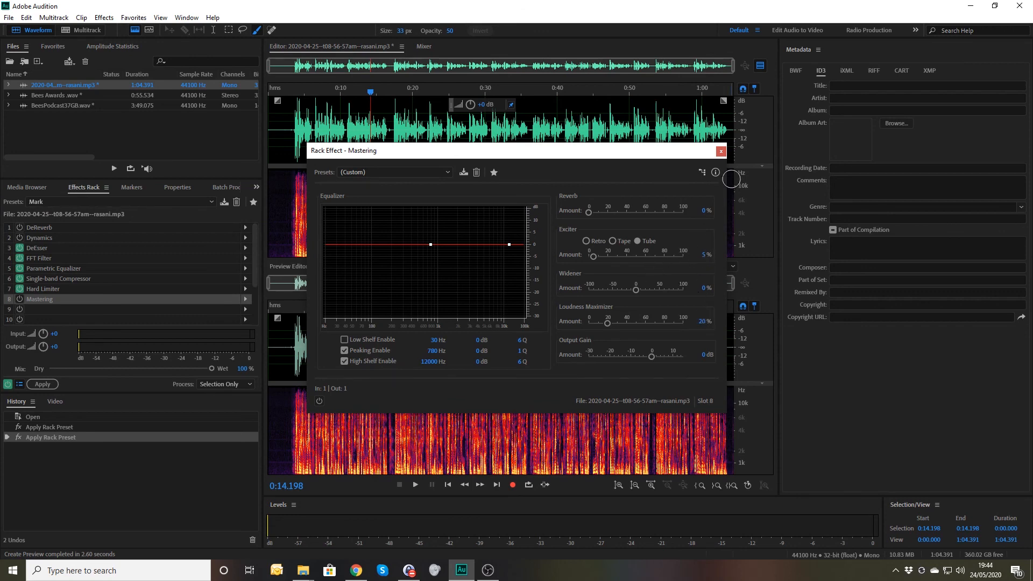
pyautogui.click(721, 151)
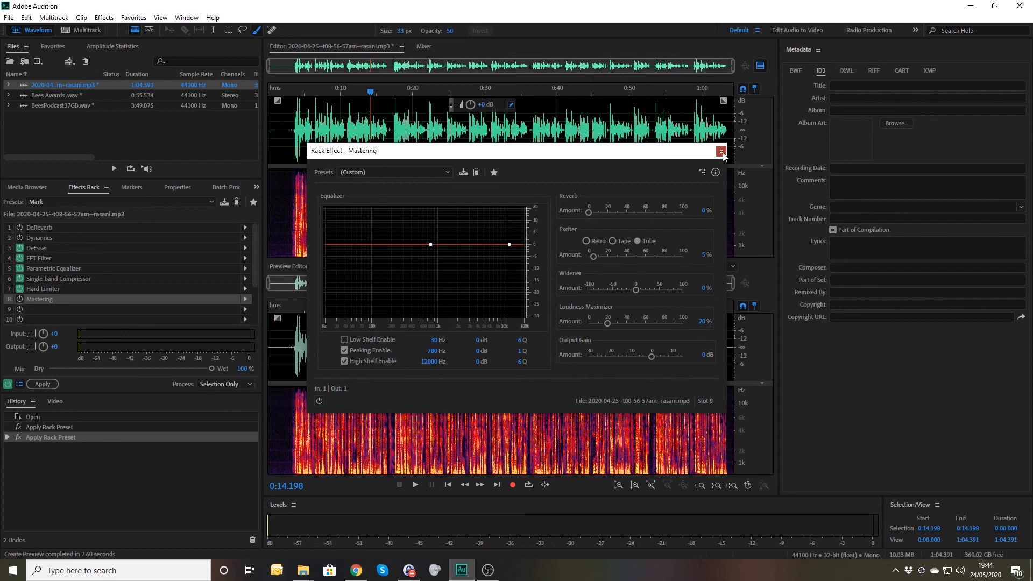